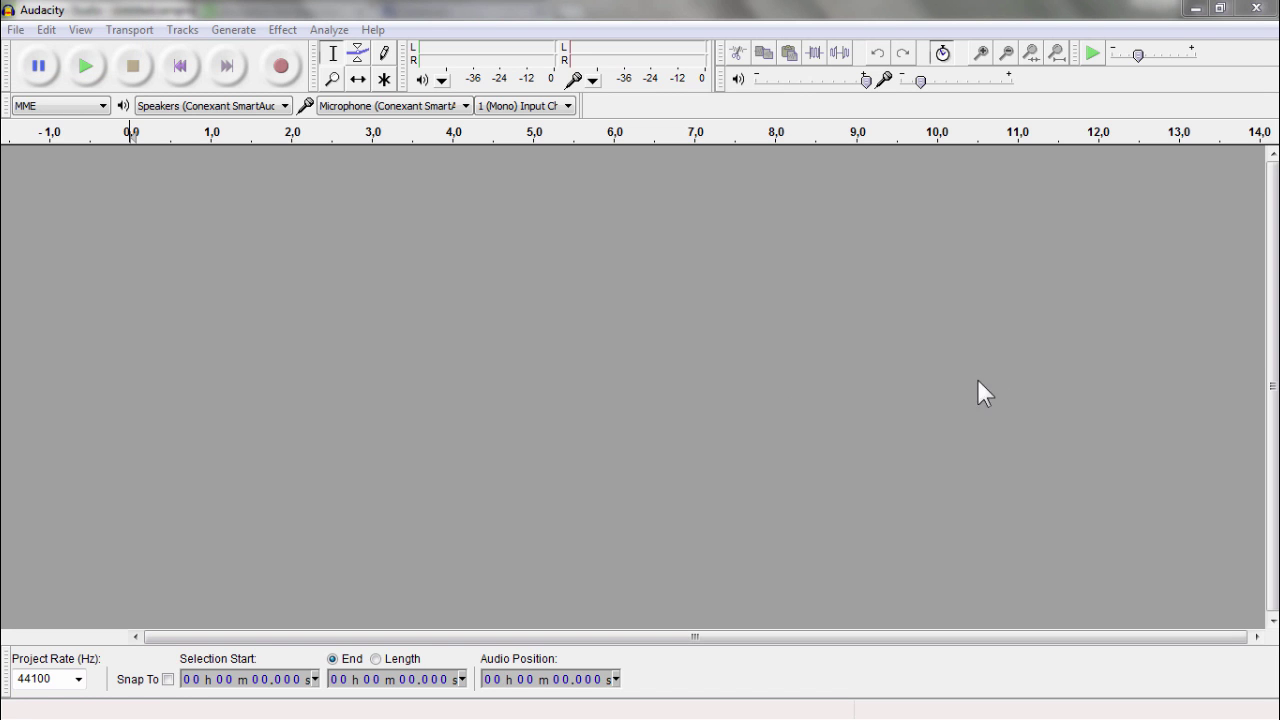
Close Audacity, preview corrected-Logitec-930-C.jpg in the clip bin, then clear the selection
click(1256, 9)
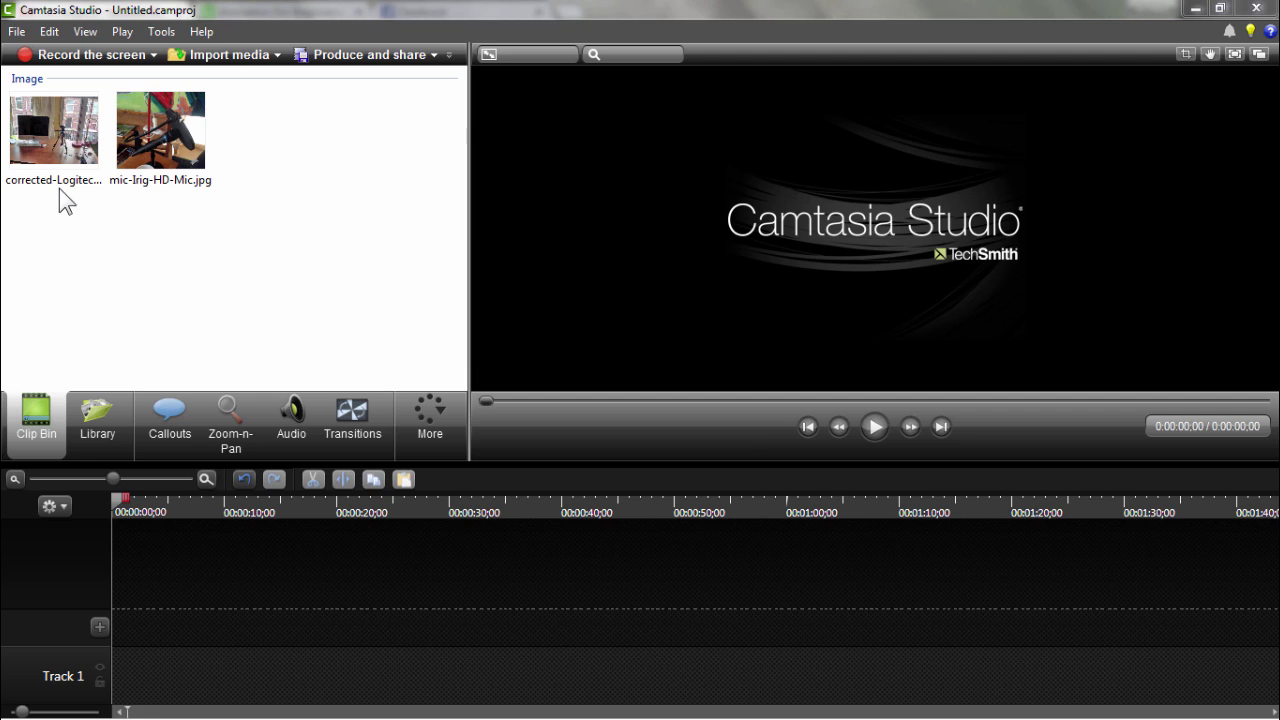
click(42, 122)
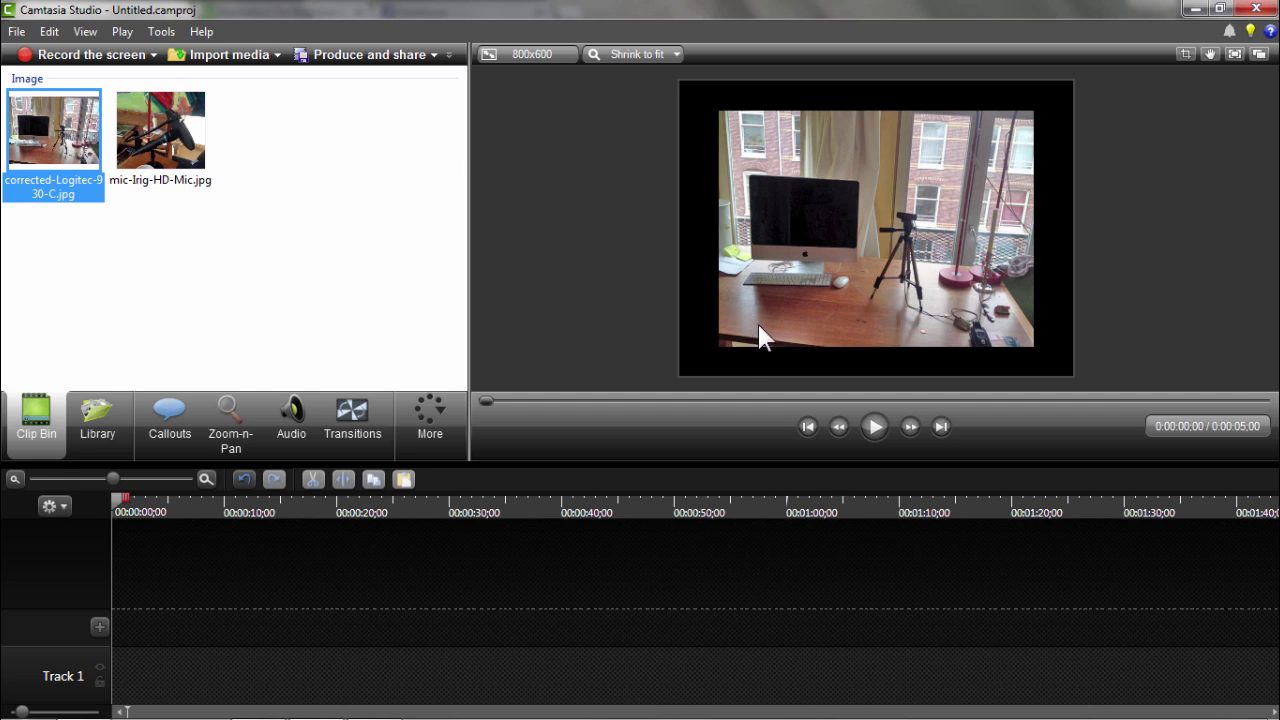
click(585, 305)
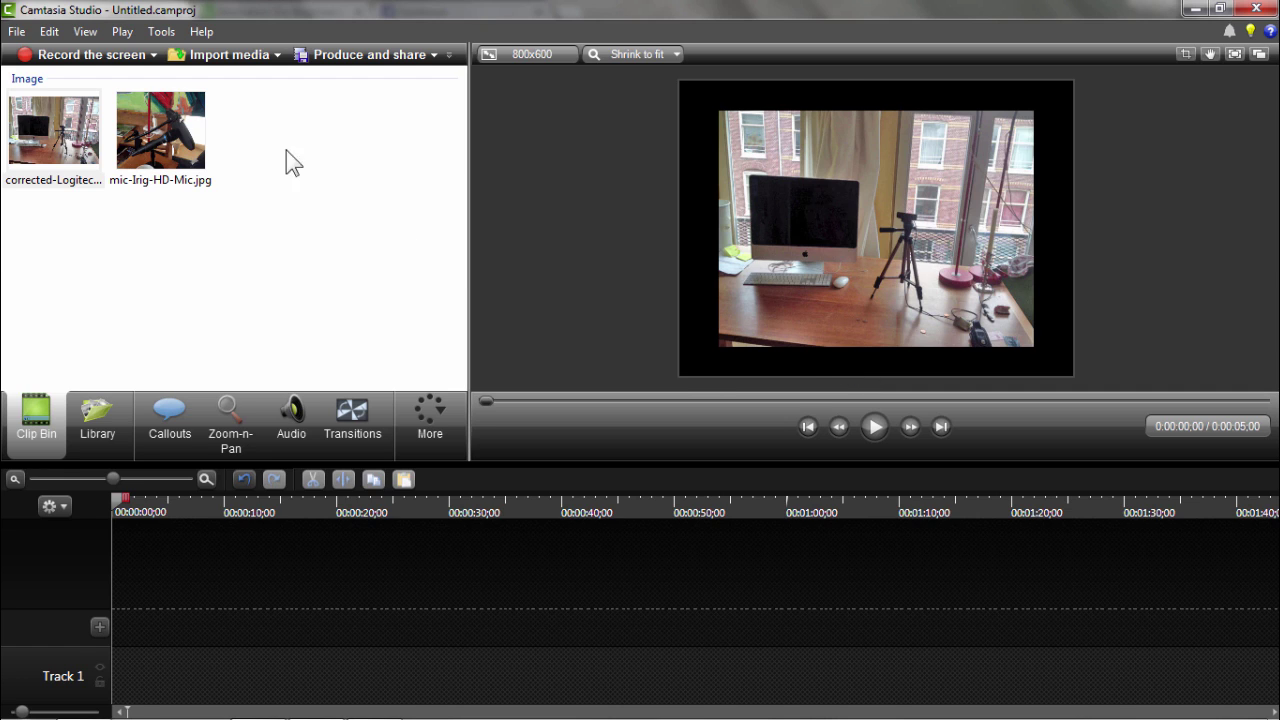
Place mic-Irig-HD-Mic.jpg on Track 1 and drag it up and left to fill the canvas
drag(160, 130, 884, 271)
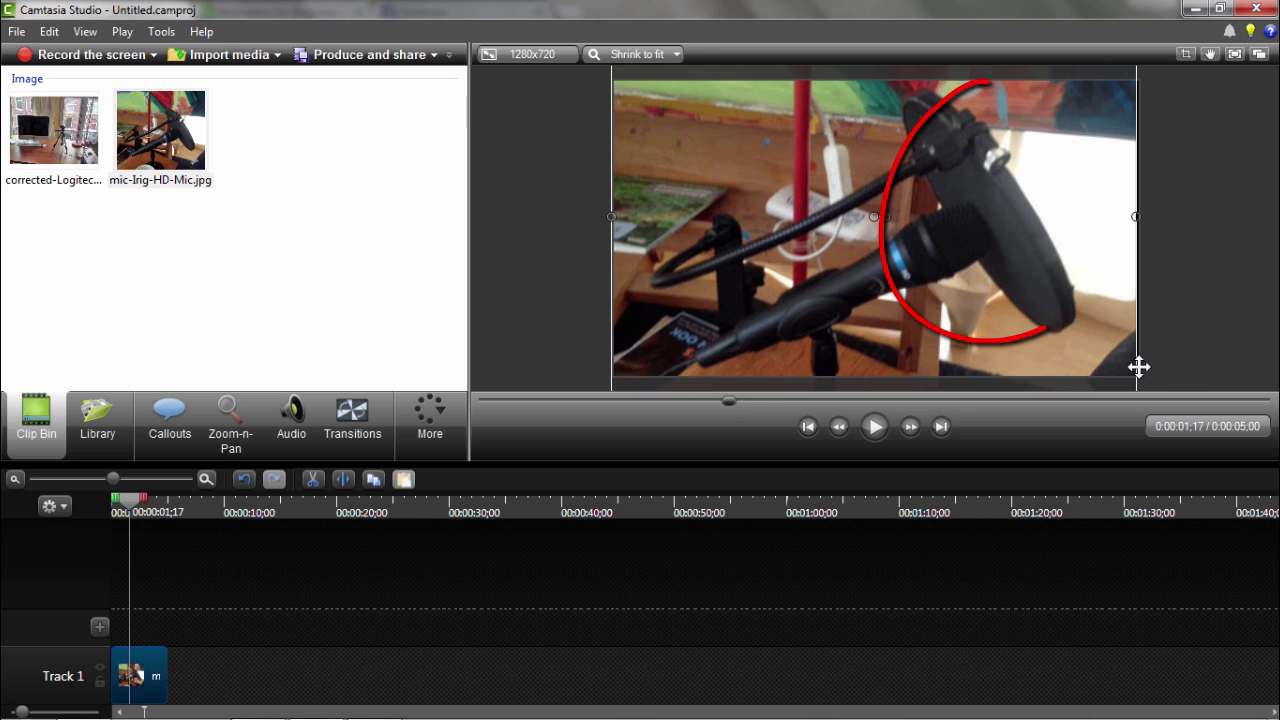
drag(1120, 354, 1117, 283)
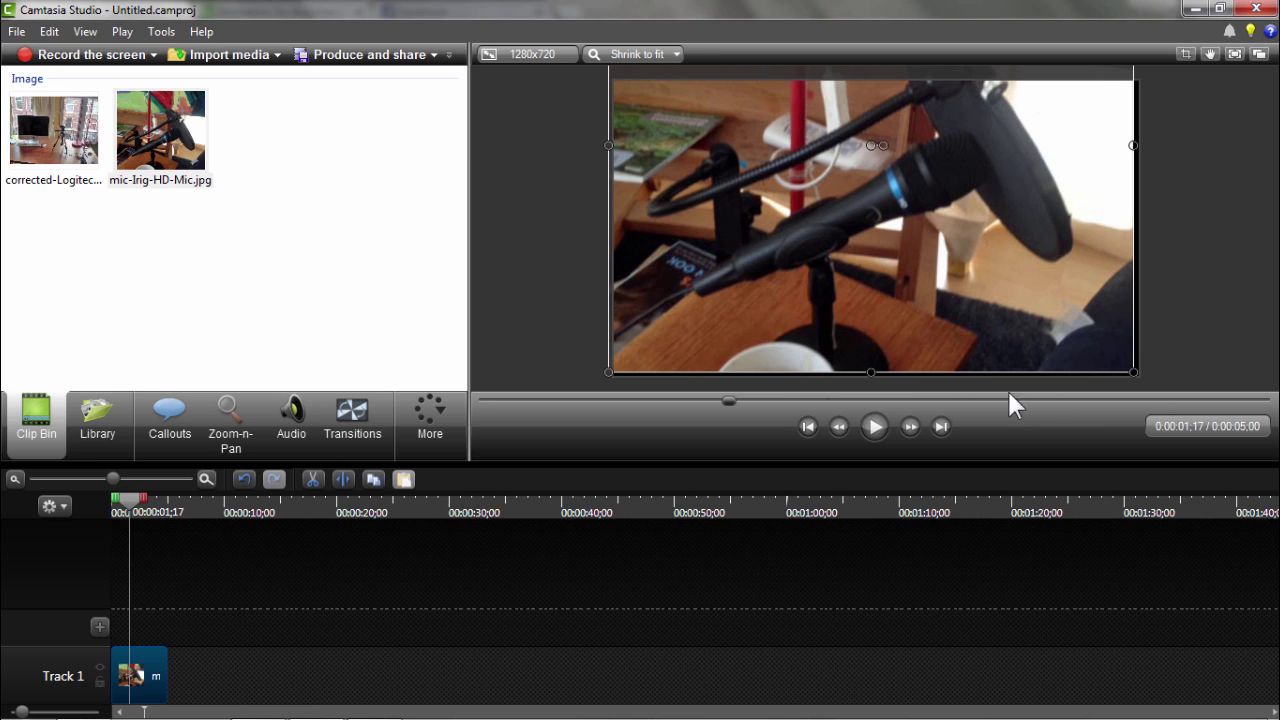
drag(1089, 360, 986, 274)
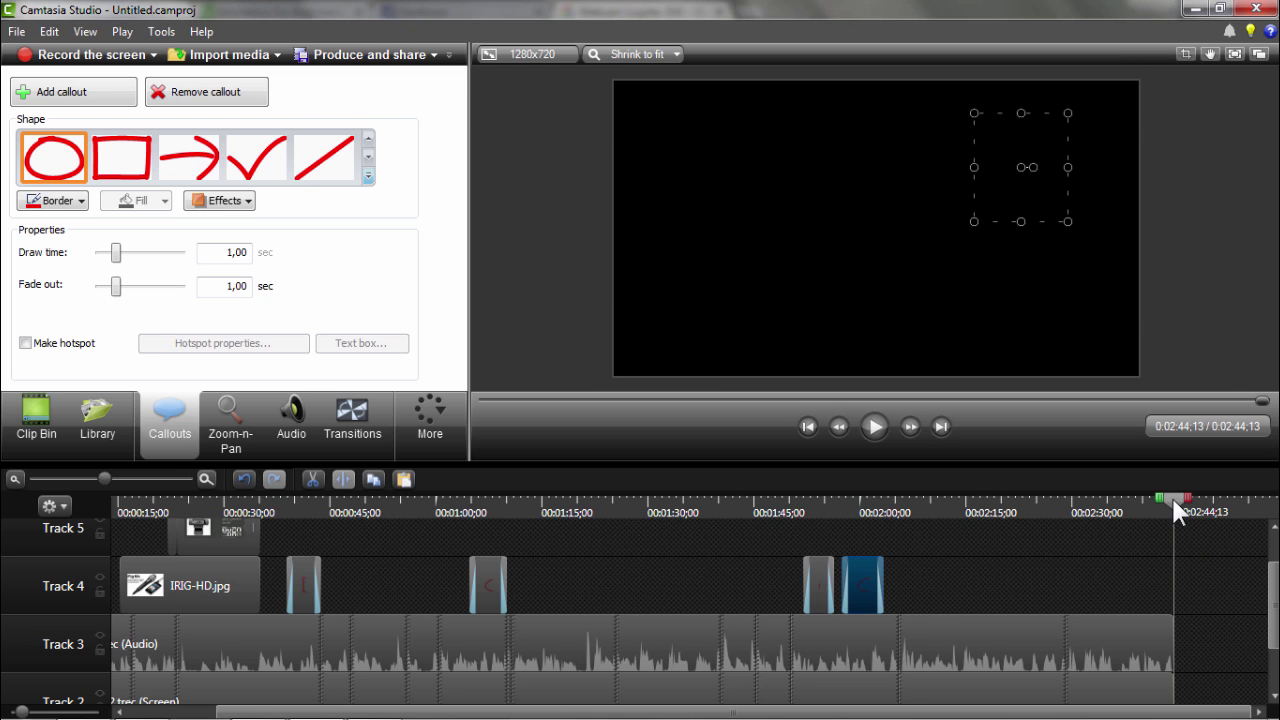
Drag the playhead back to about 0:29 on the 2:44 multi-track timeline
drag(1173, 498, 215, 547)
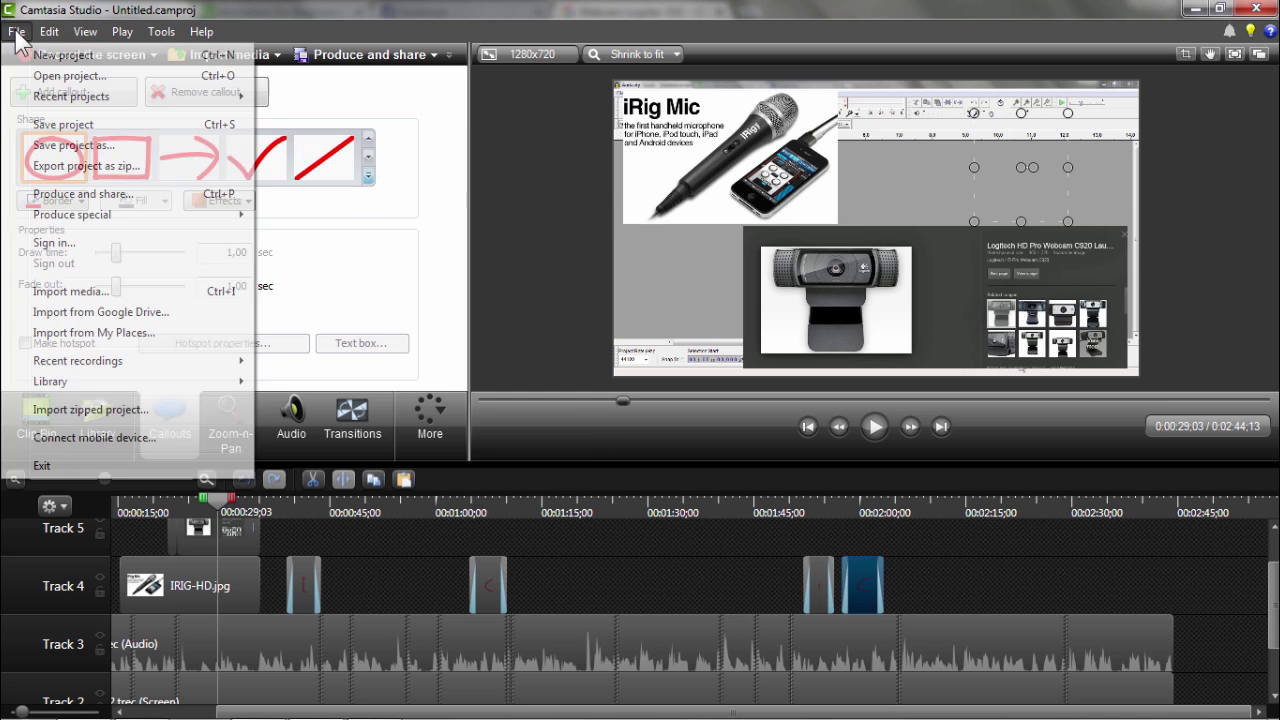
Export the project audio only as the WAV file 'how to make a voice over'
mouse_move(115, 228)
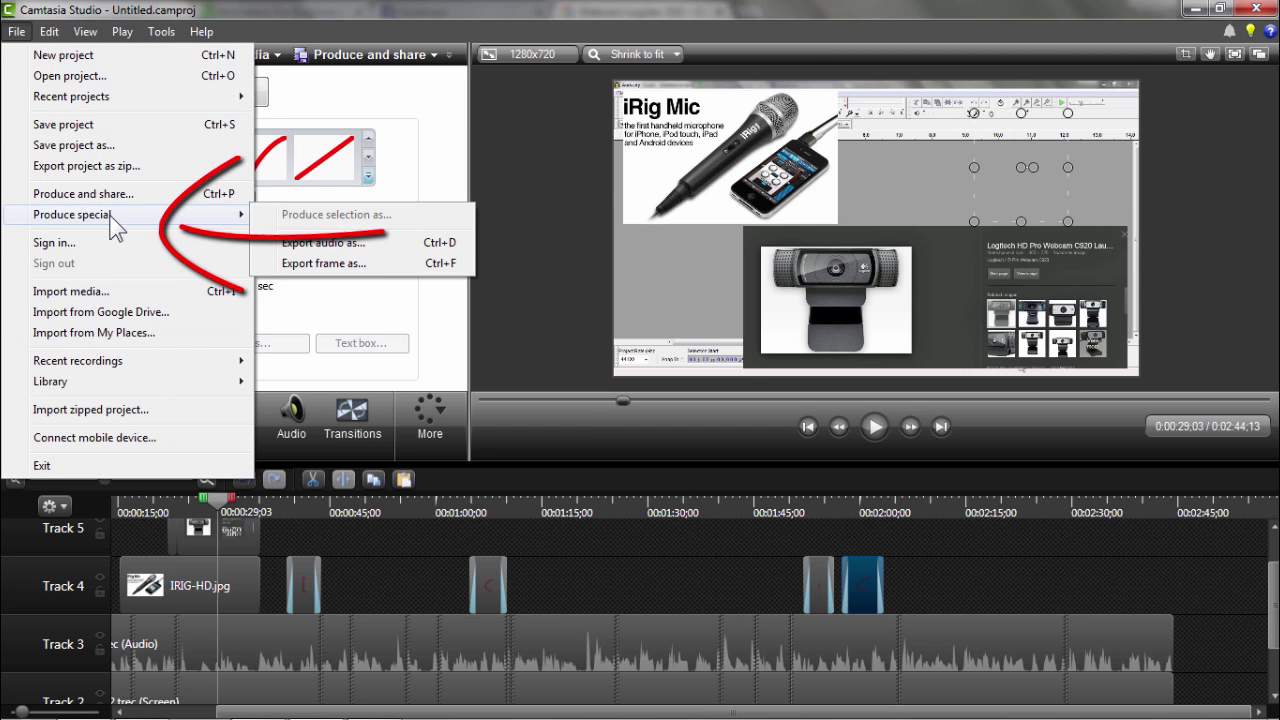
click(312, 260)
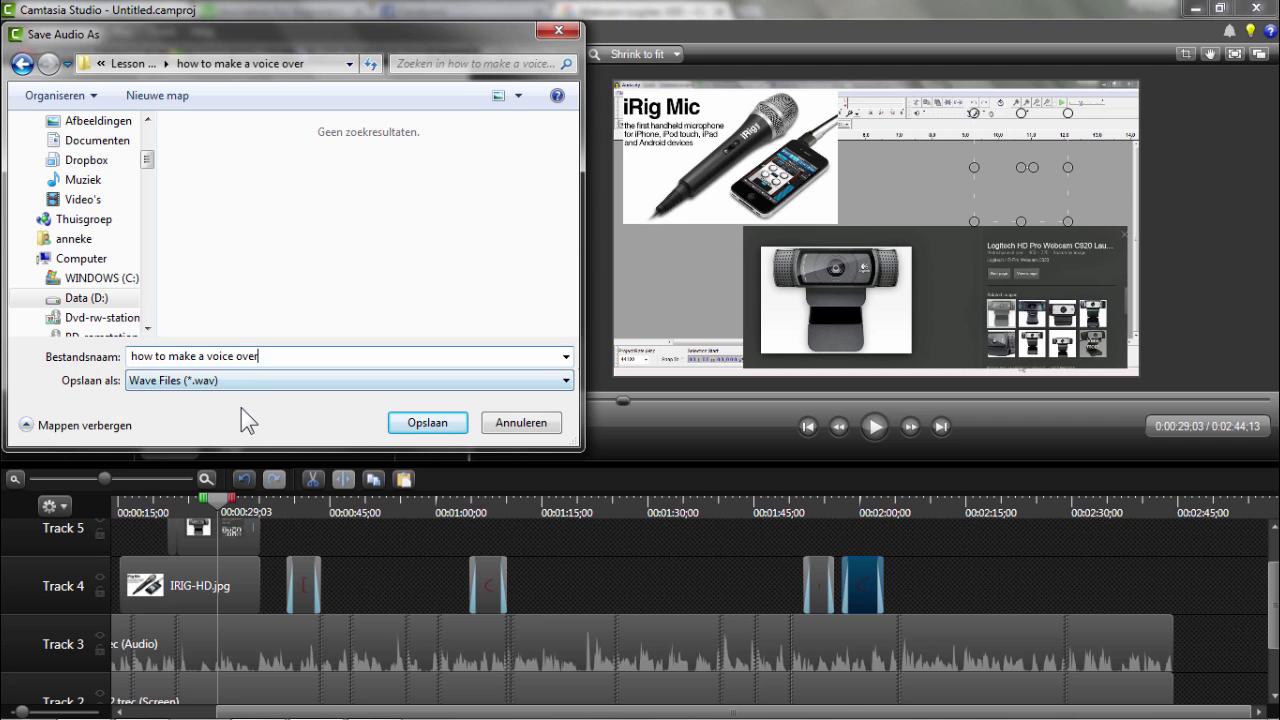
click(401, 424)
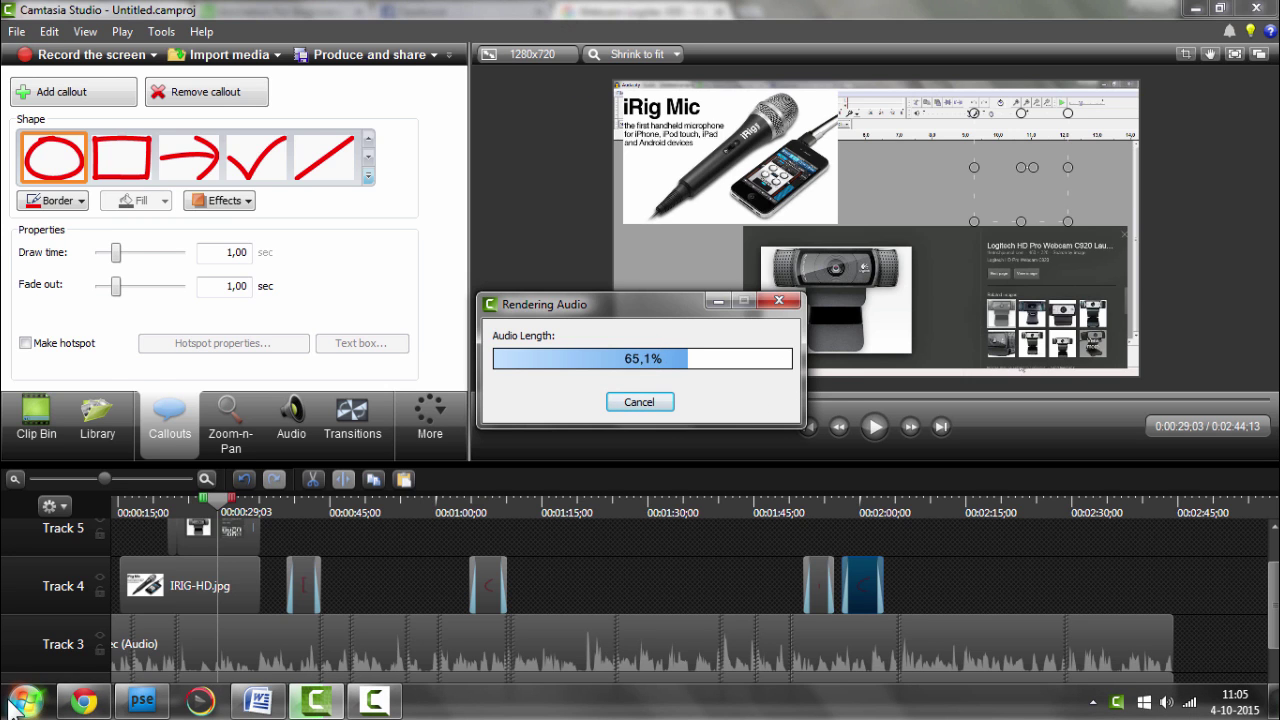
Launch Audacity and open 'how to make a voice over.wav', importing a copy of the audio
click(25, 703)
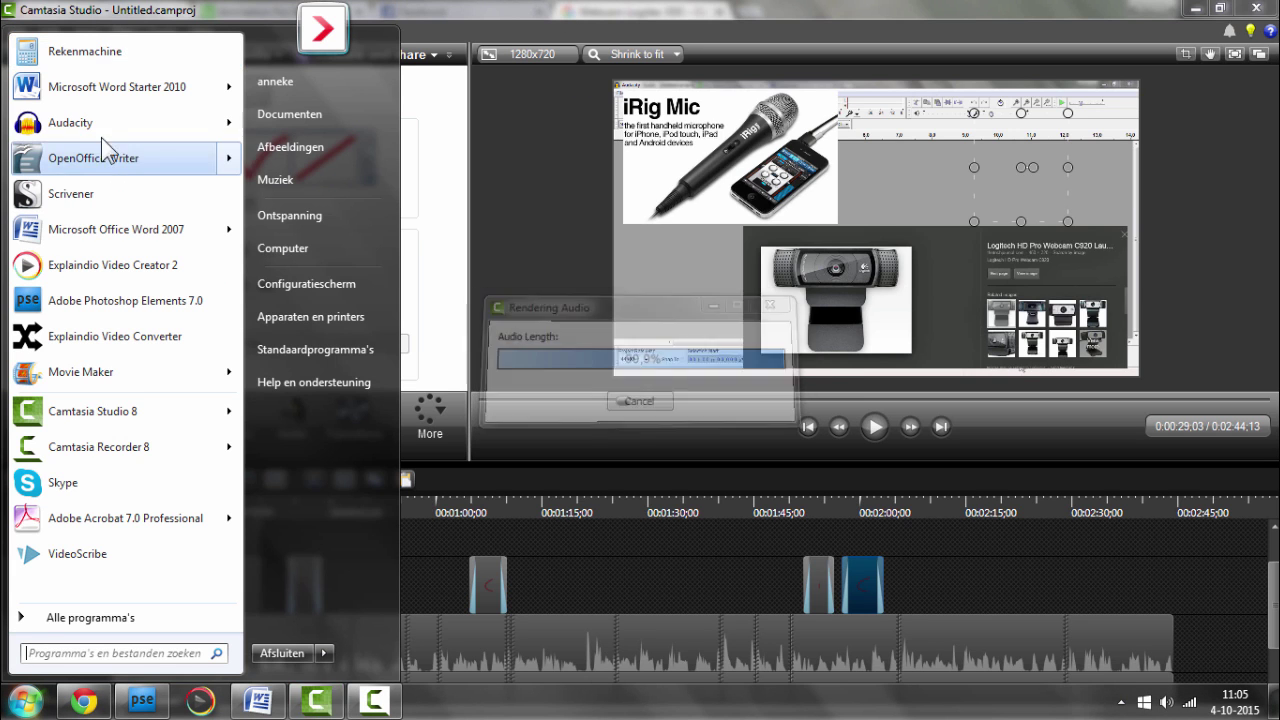
click(70, 122)
click(17, 30)
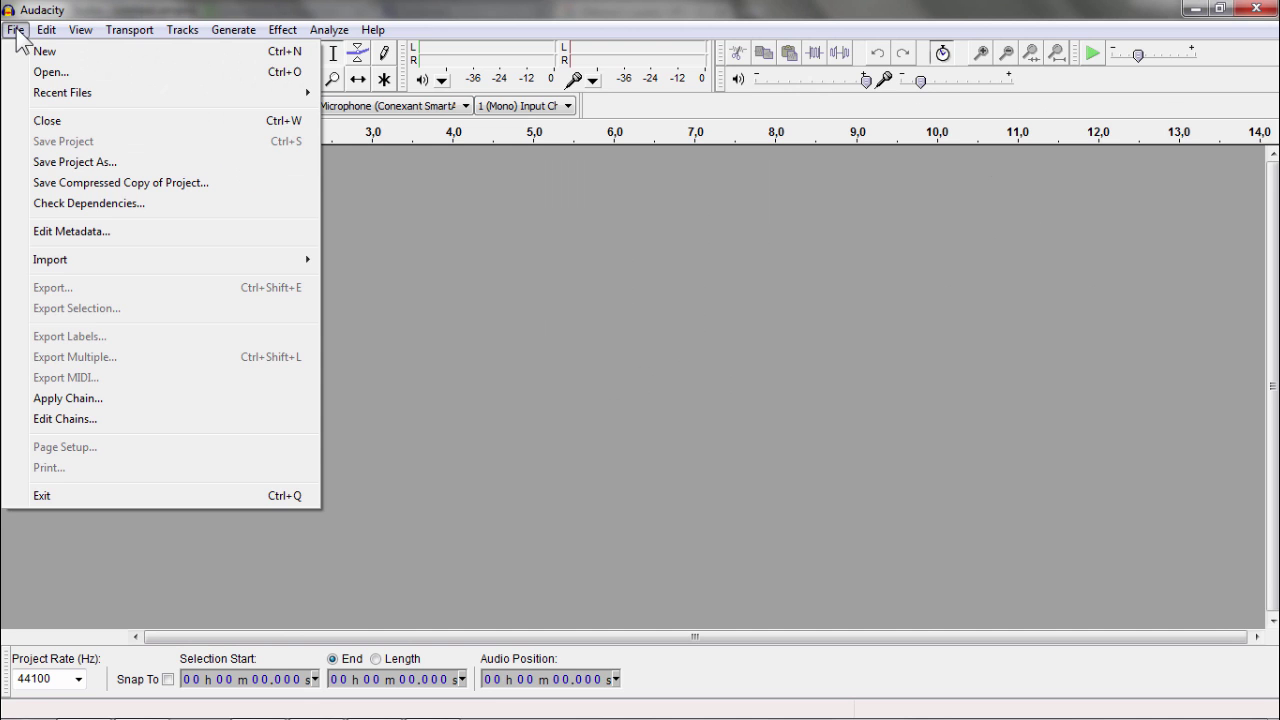
click(355, 259)
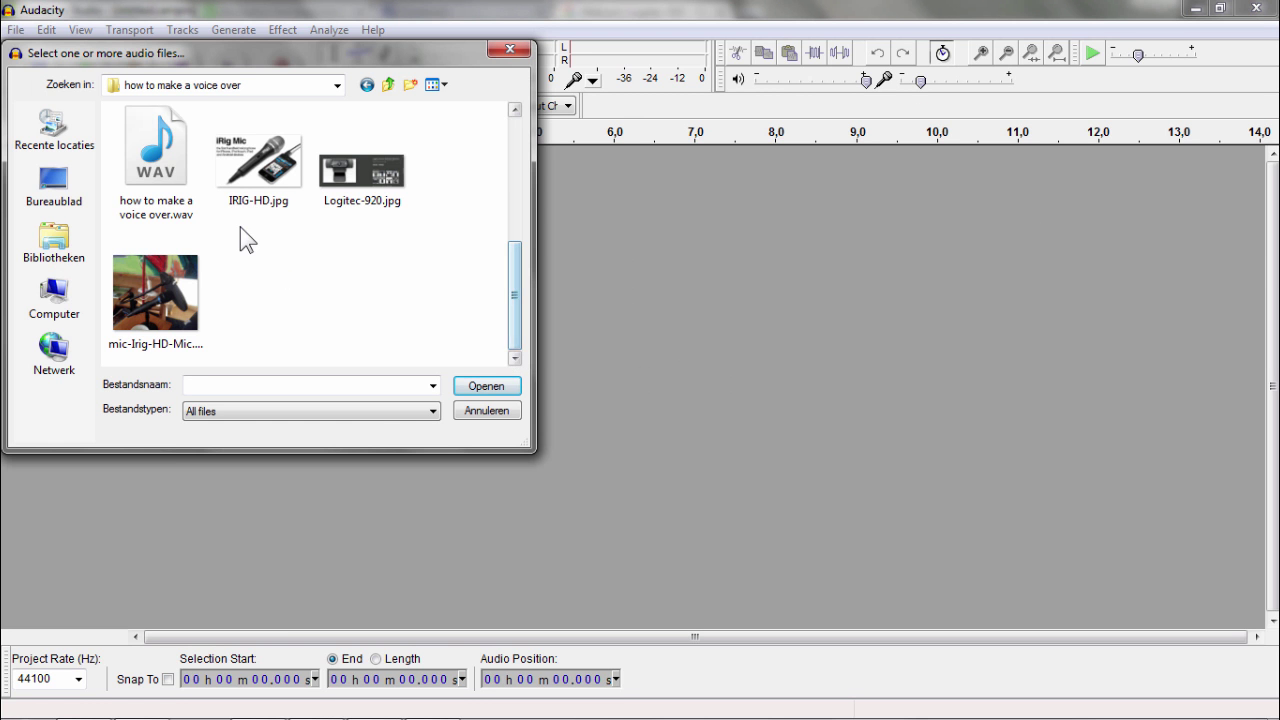
click(155, 160)
click(468, 389)
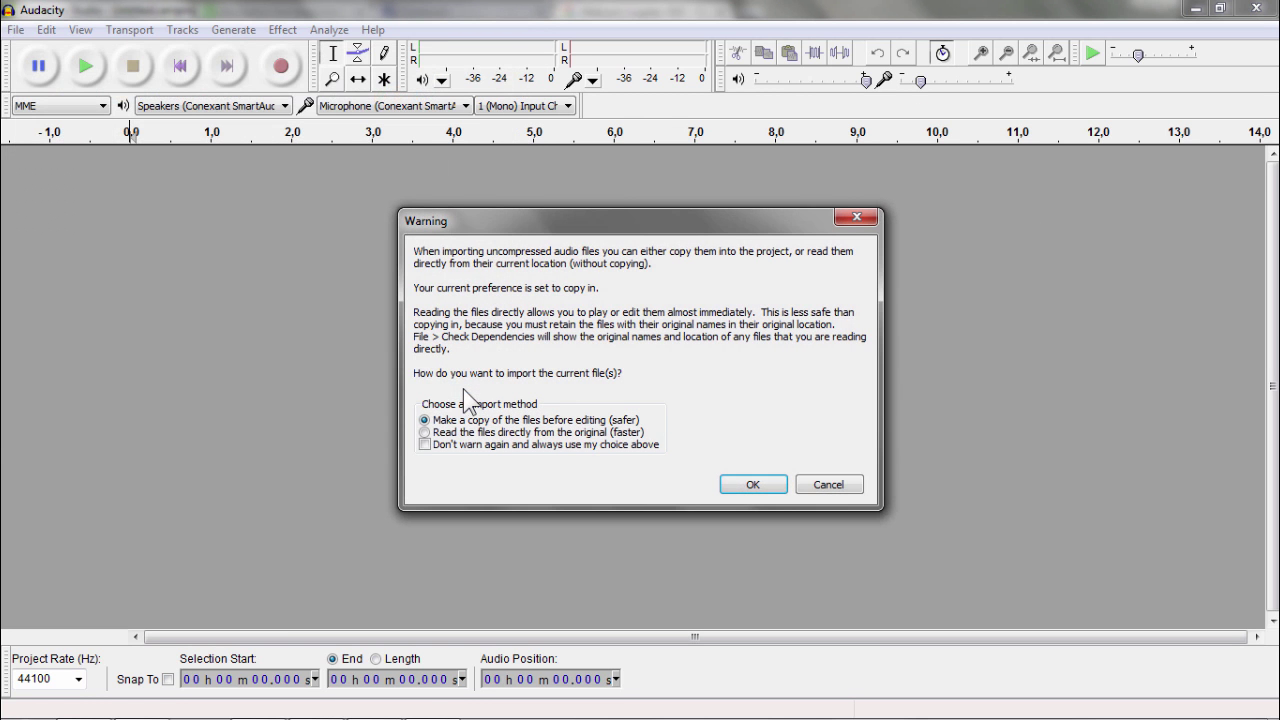
click(753, 484)
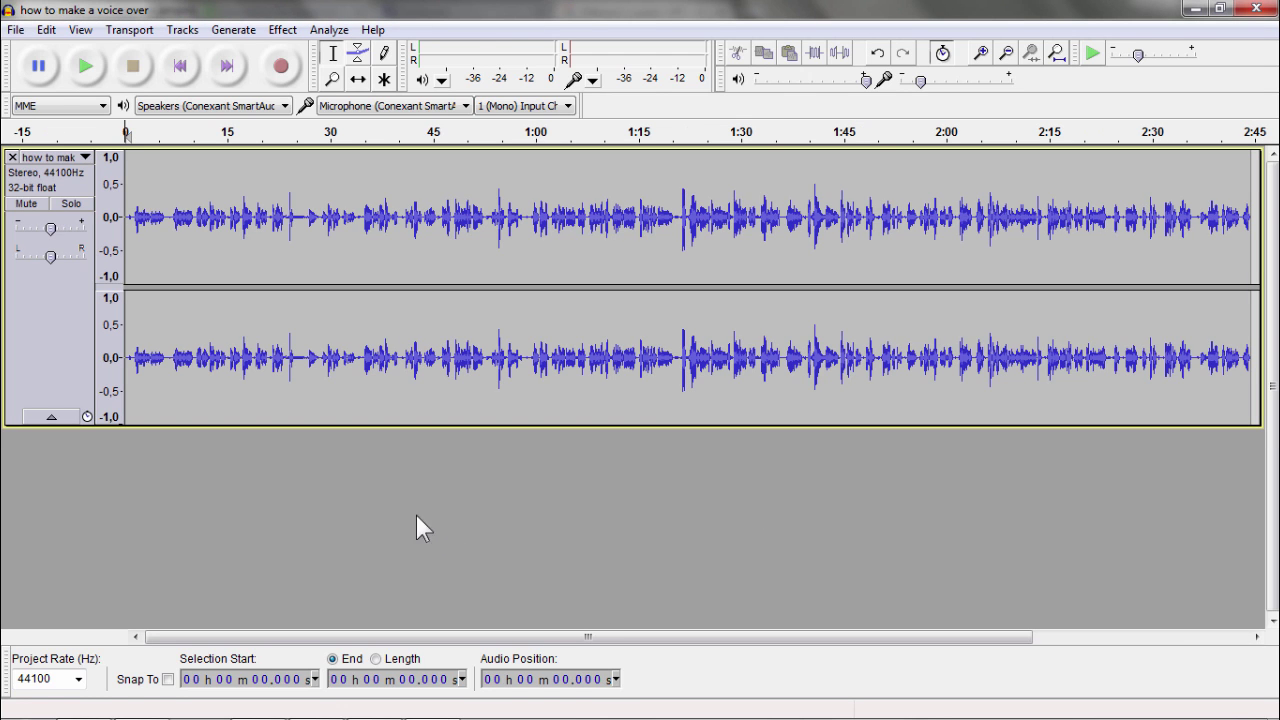
Capture a Noise Removal profile from the silent stretch between 5.917 and 6.669 s
click(982, 56)
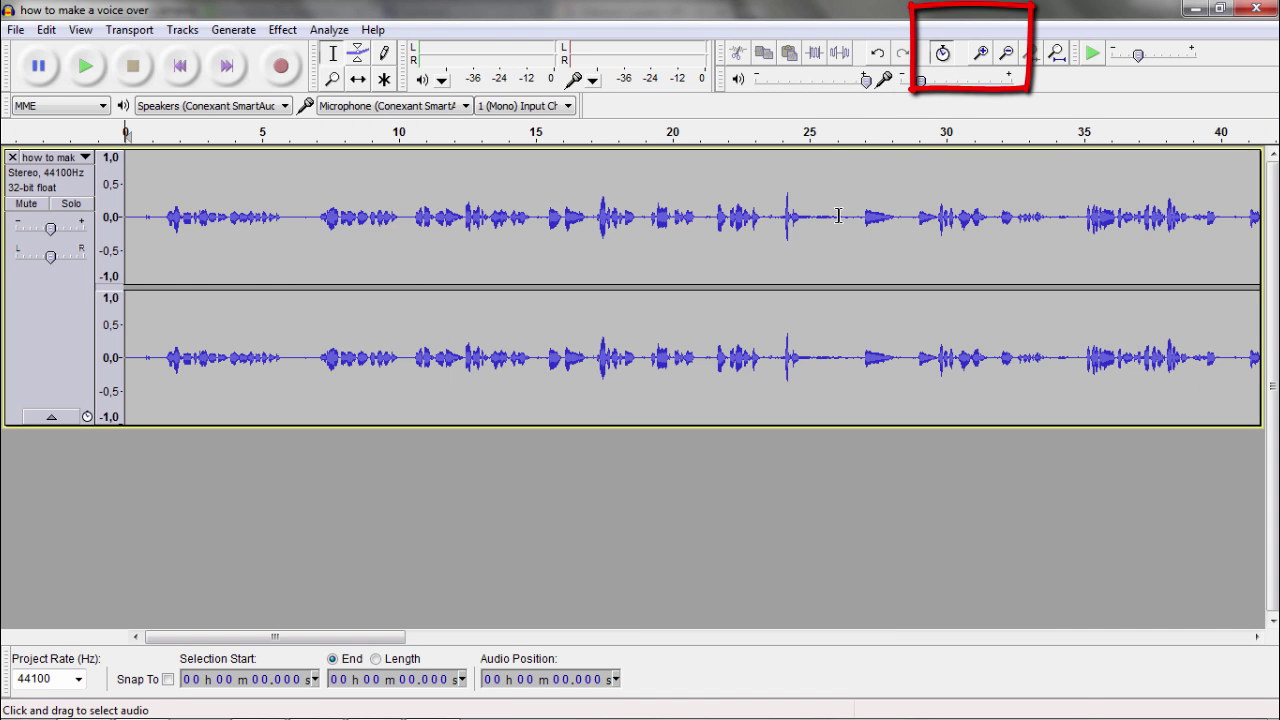
click(287, 214)
drag(287, 214, 327, 253)
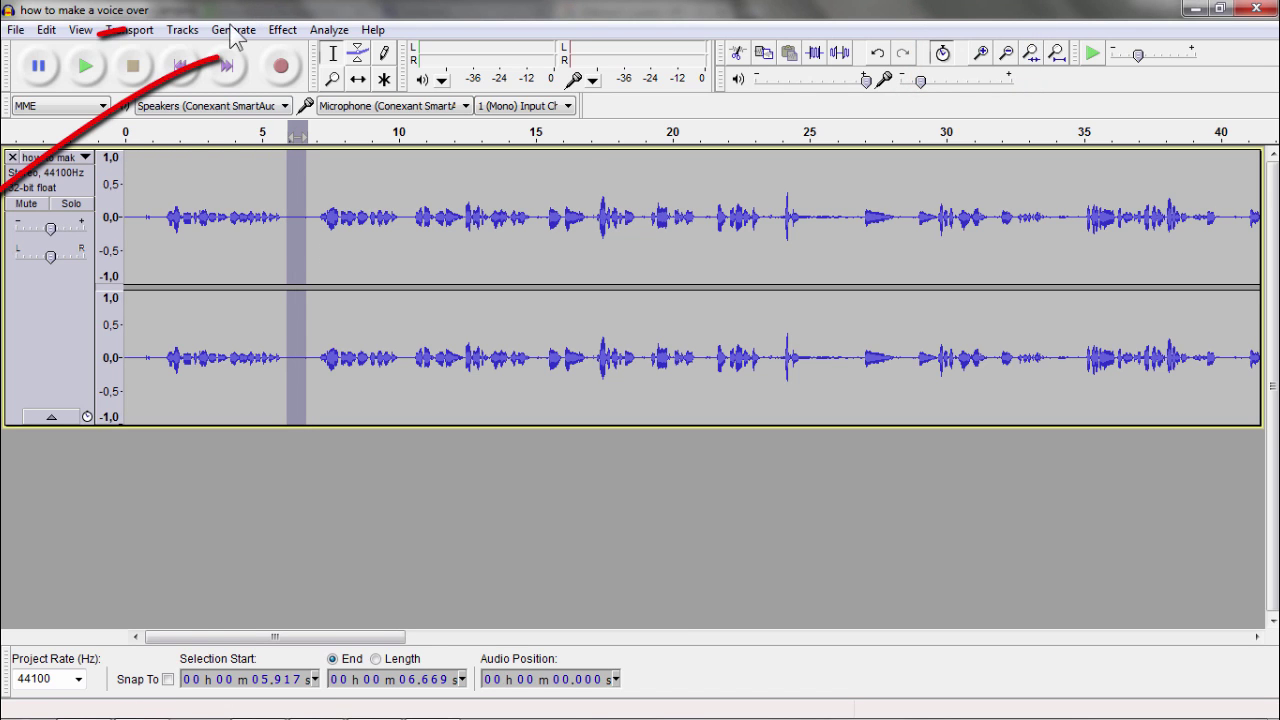
click(281, 30)
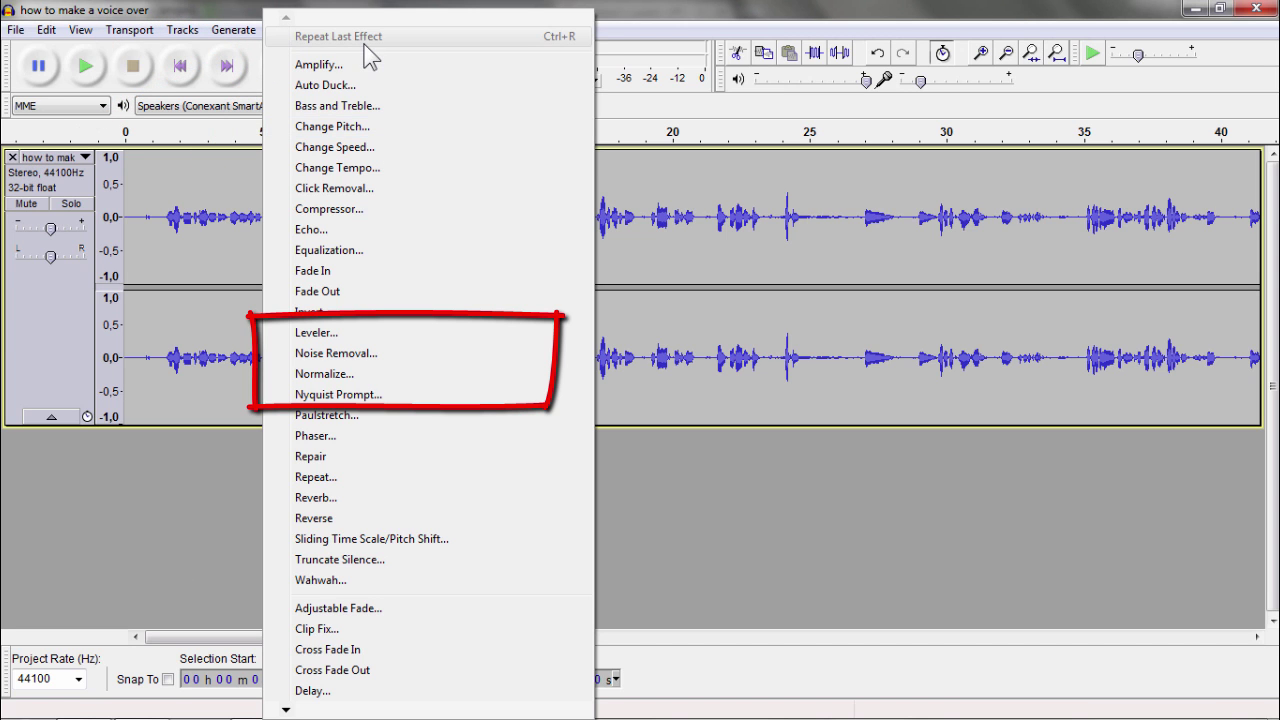
click(387, 353)
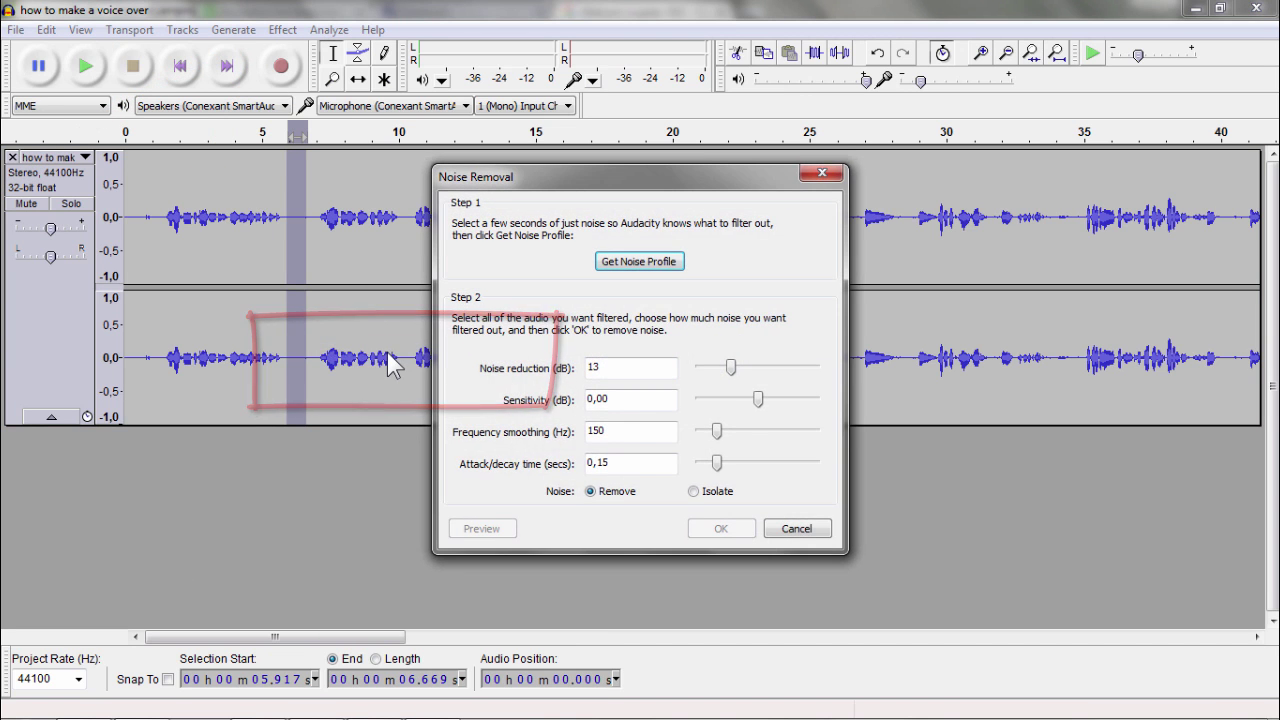
click(612, 264)
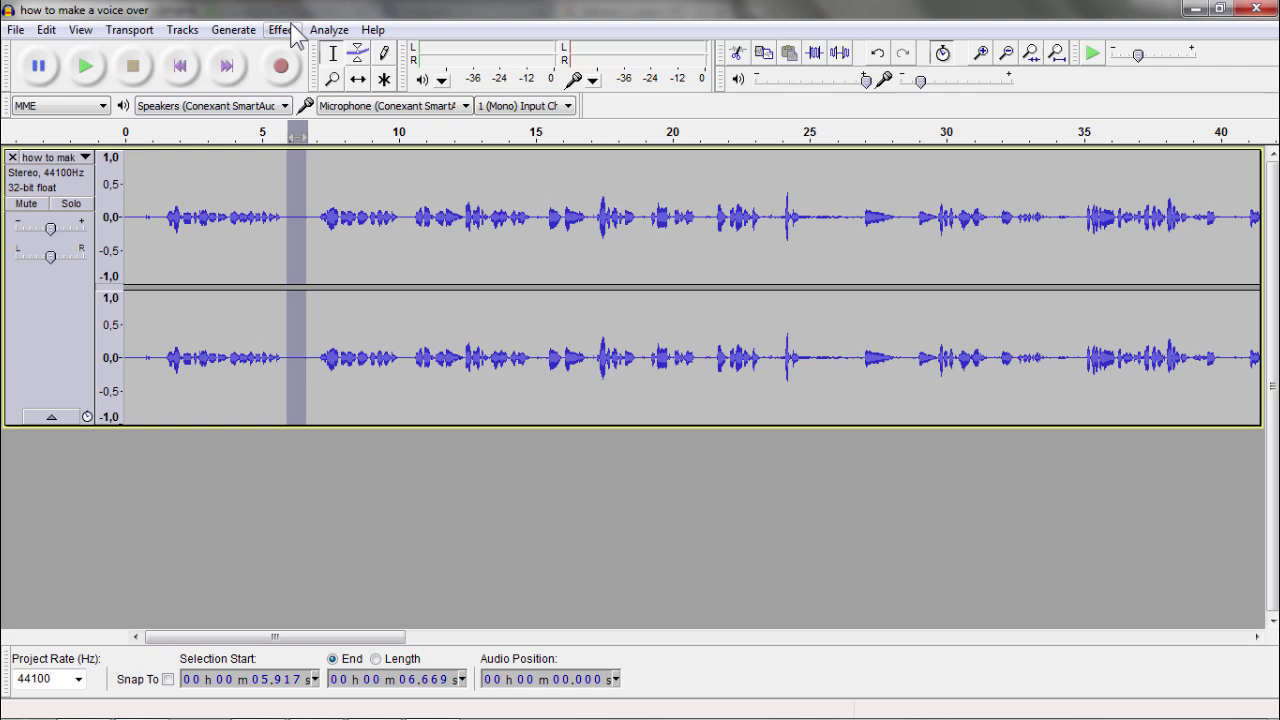
Select the whole voice-over track and apply Repeat Noise Removal
click(362, 550)
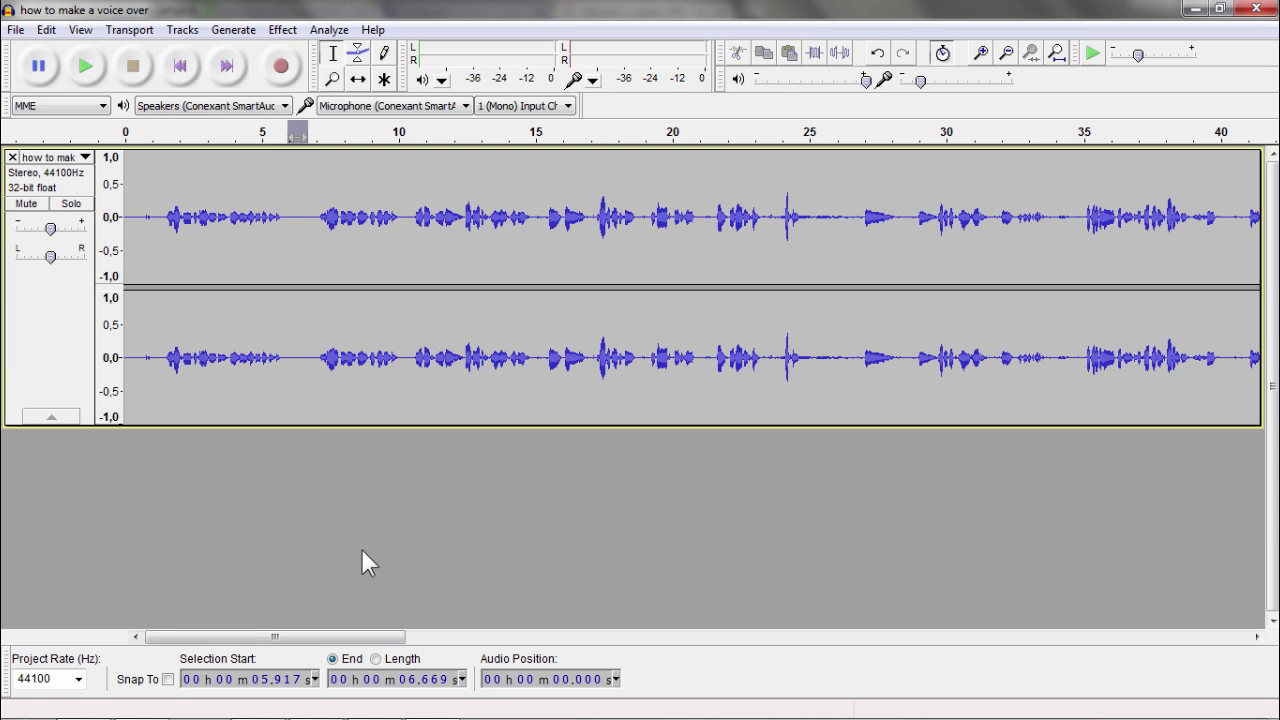
key(ctrl+a)
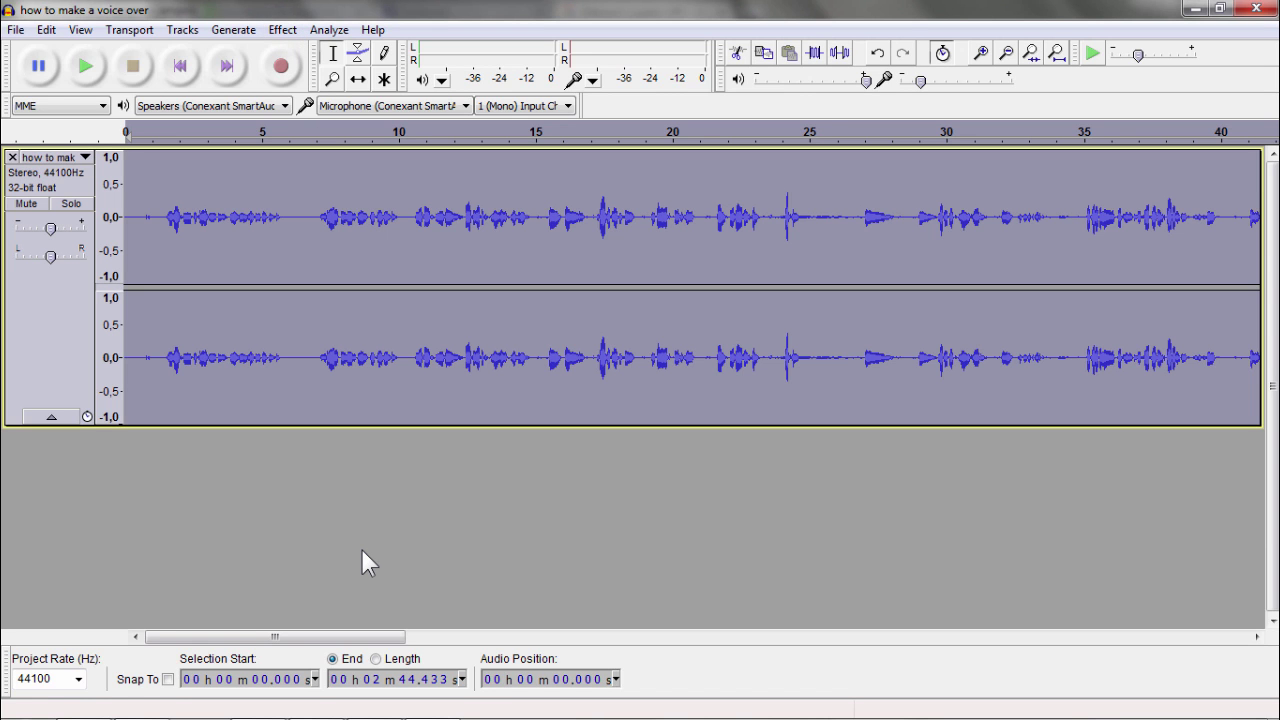
click(288, 31)
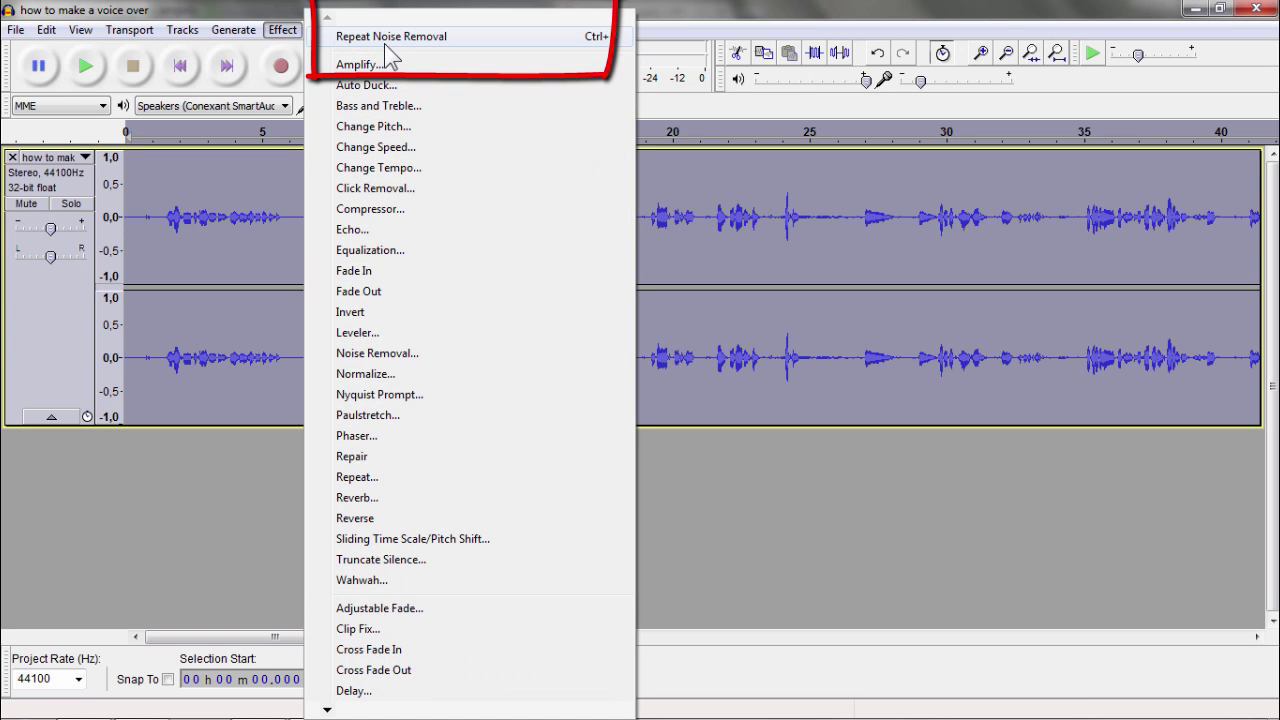
click(390, 40)
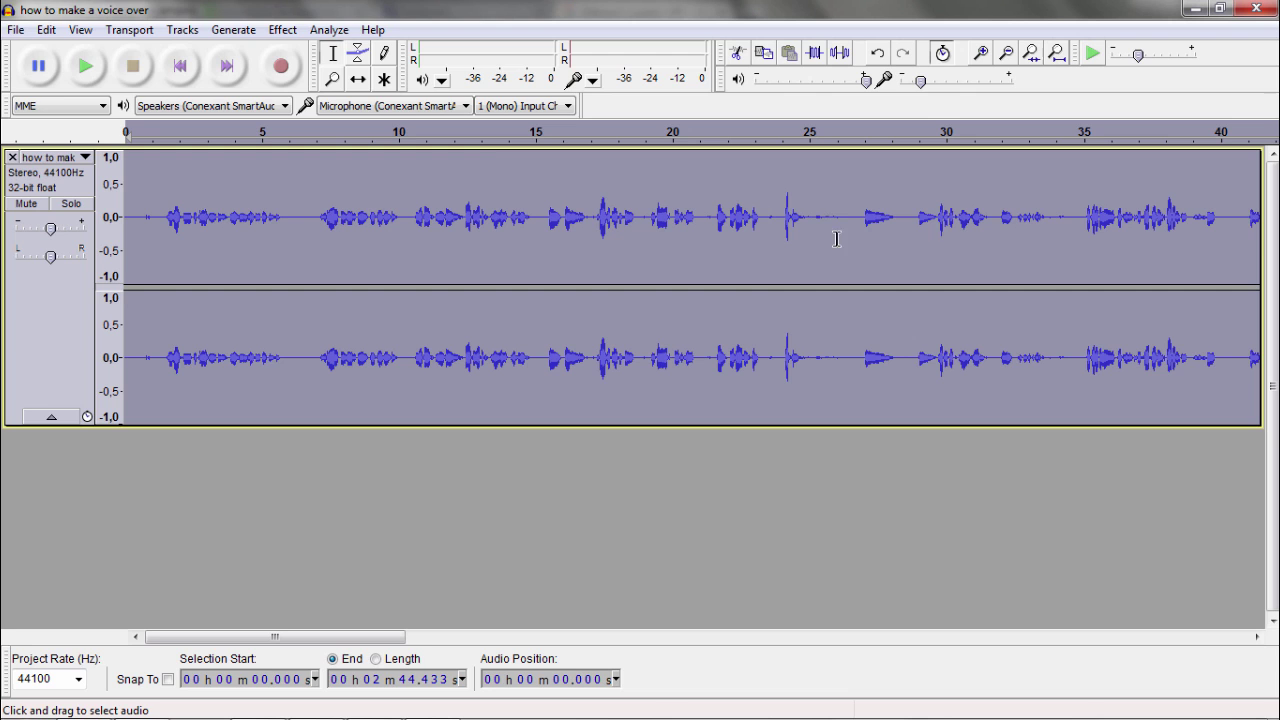
Apply the Compressor to the whole track with its current settings
click(284, 30)
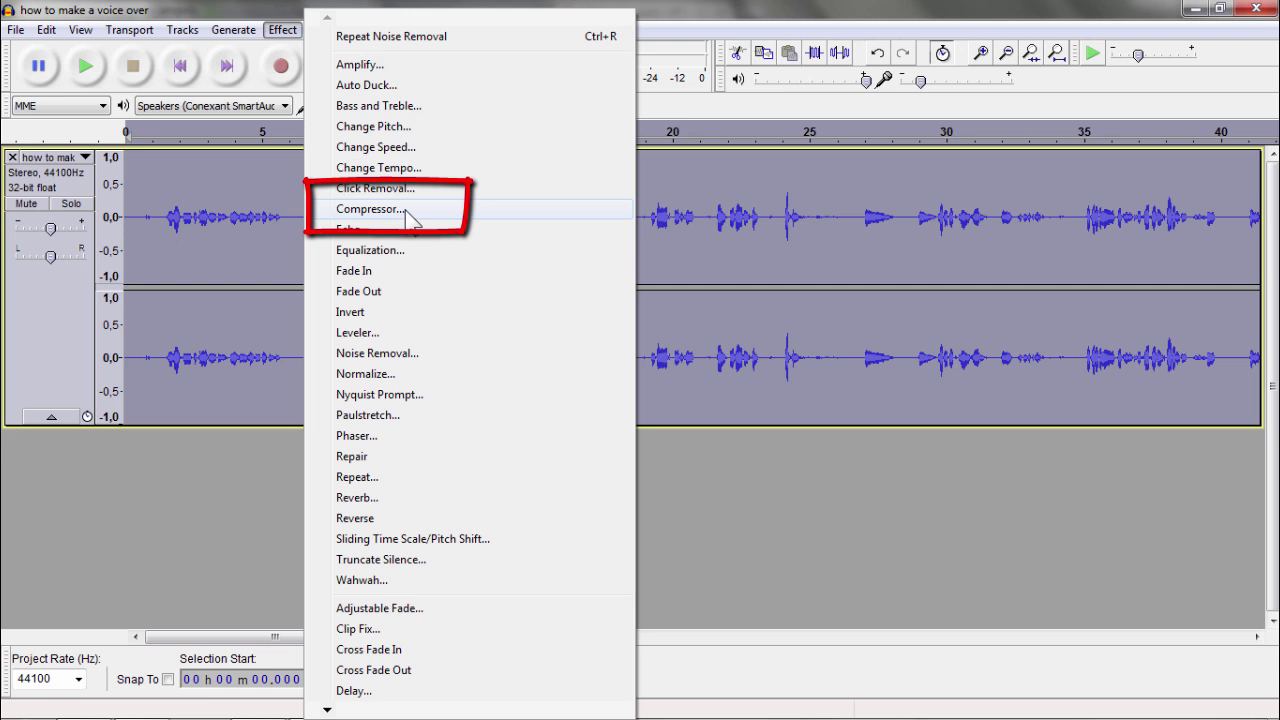
click(418, 213)
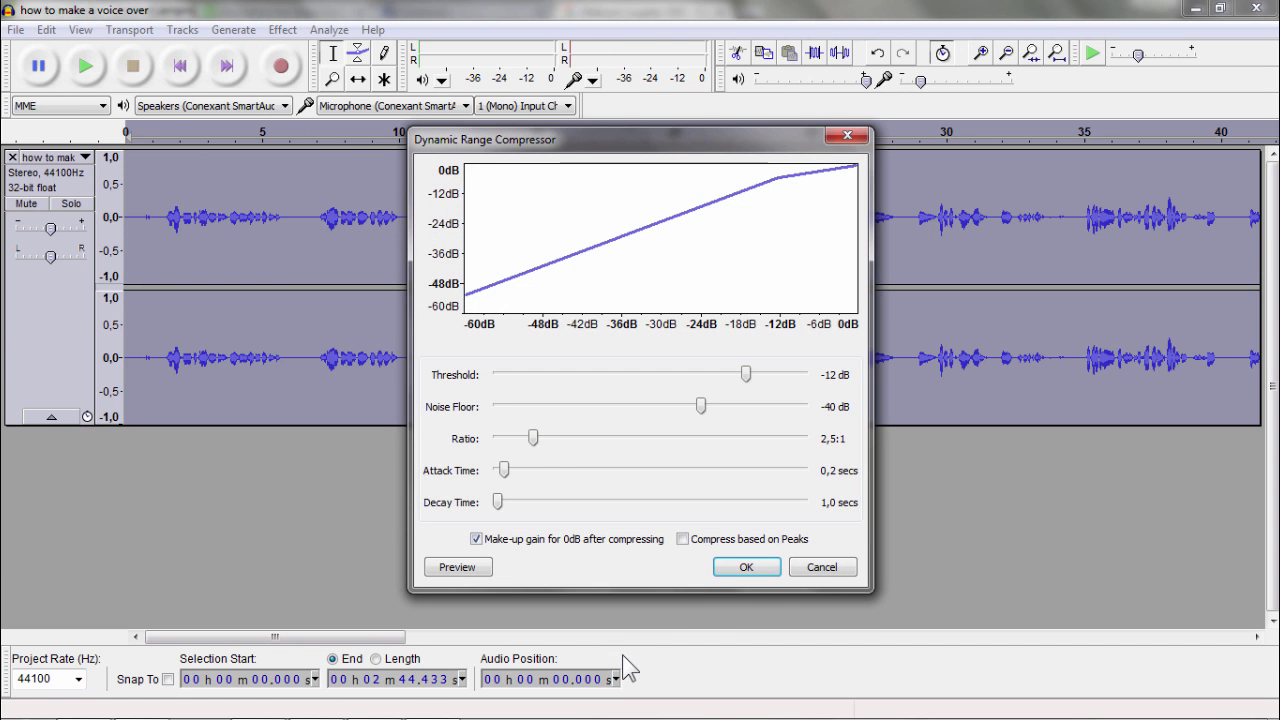
click(727, 568)
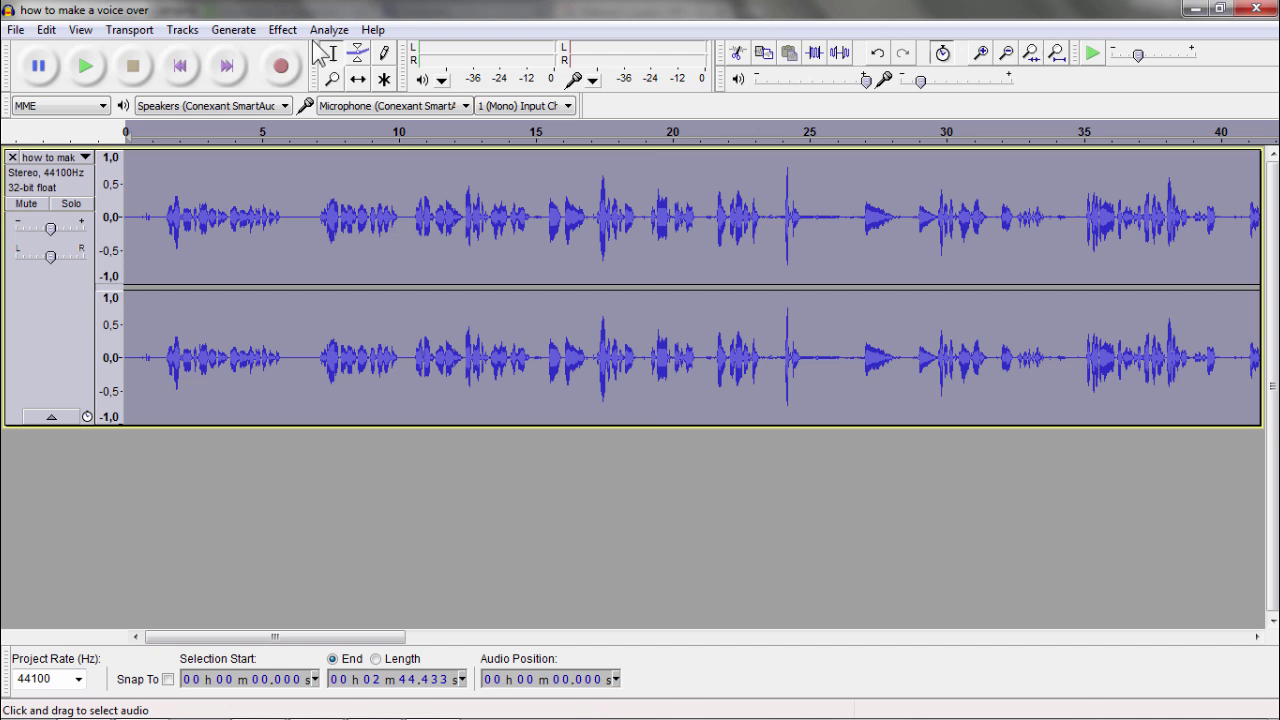
Normalize the track to a -1.0 dB maximum amplitude, removing DC offset
click(281, 30)
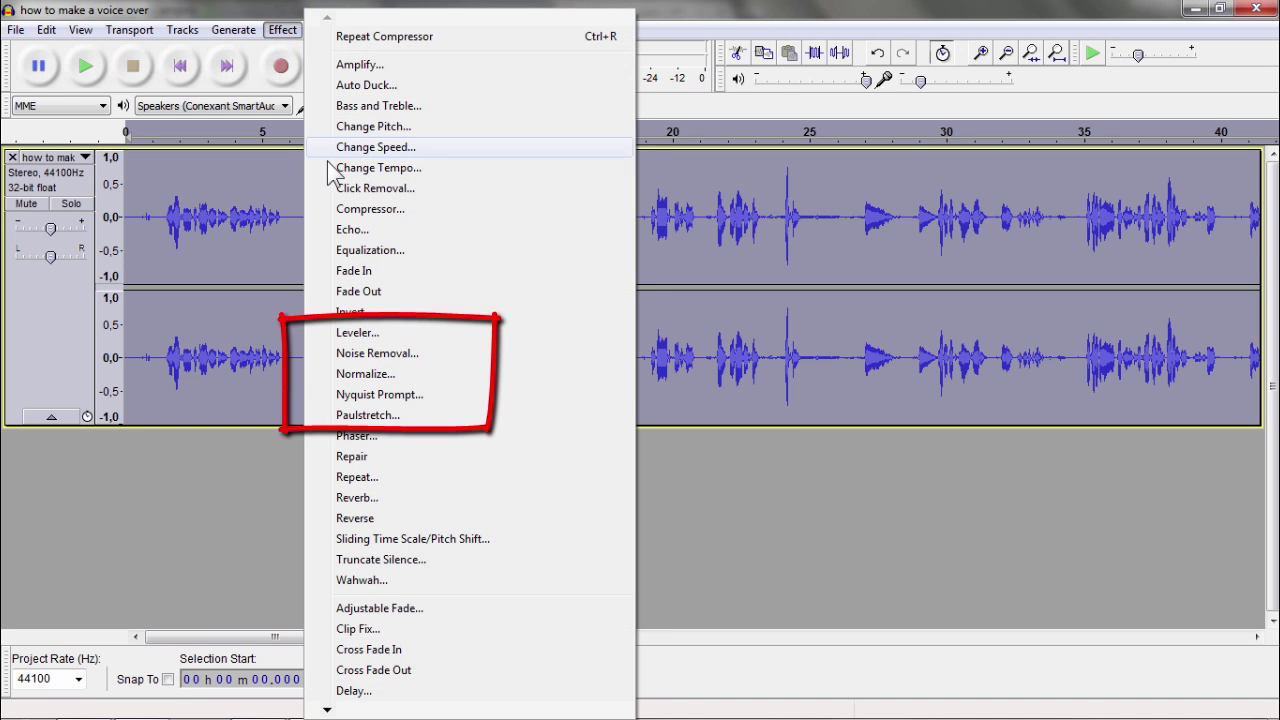
click(401, 376)
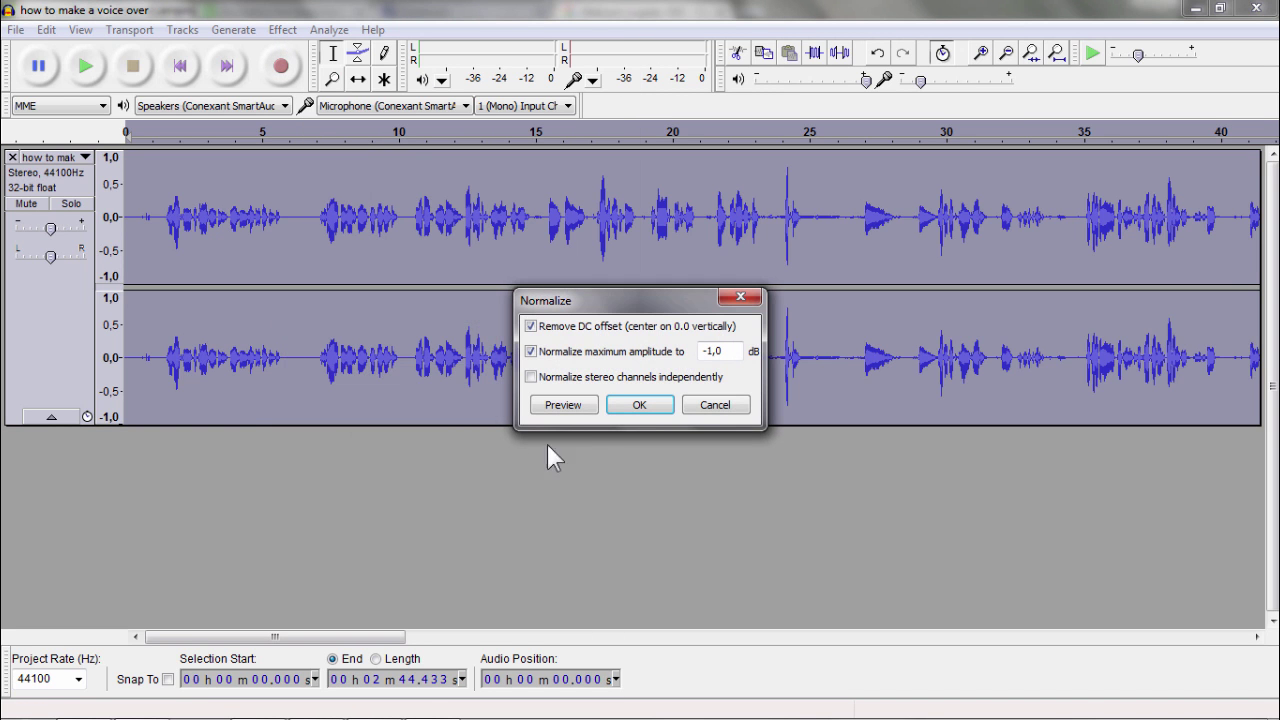
click(639, 405)
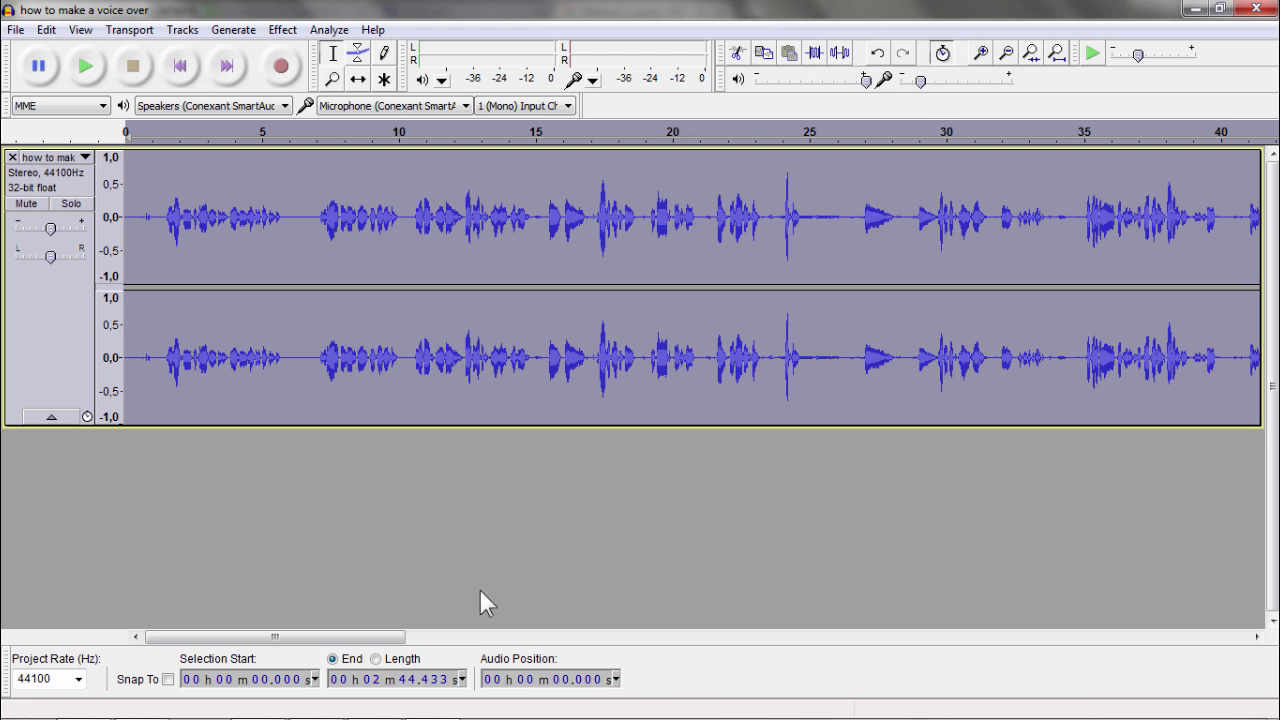
Export the cleaned audio as the 128 Kbps MP3 'how to make a voice over' and play it back
click(16, 30)
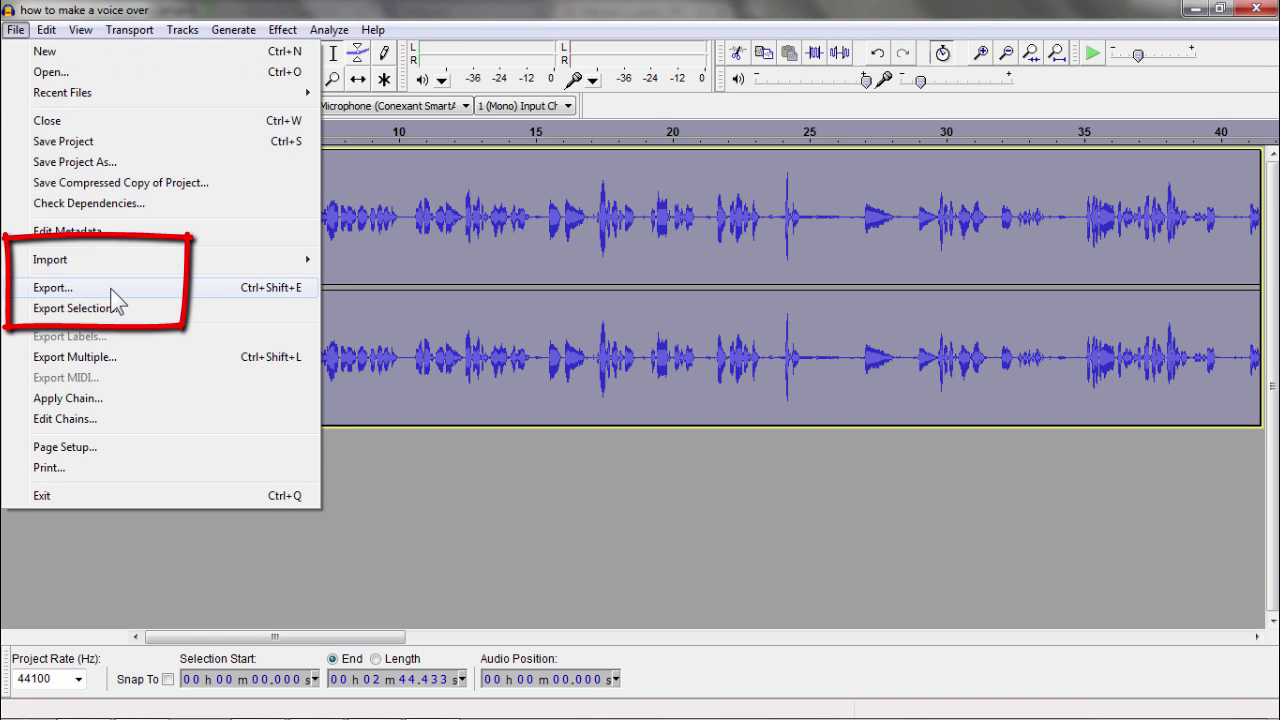
click(111, 289)
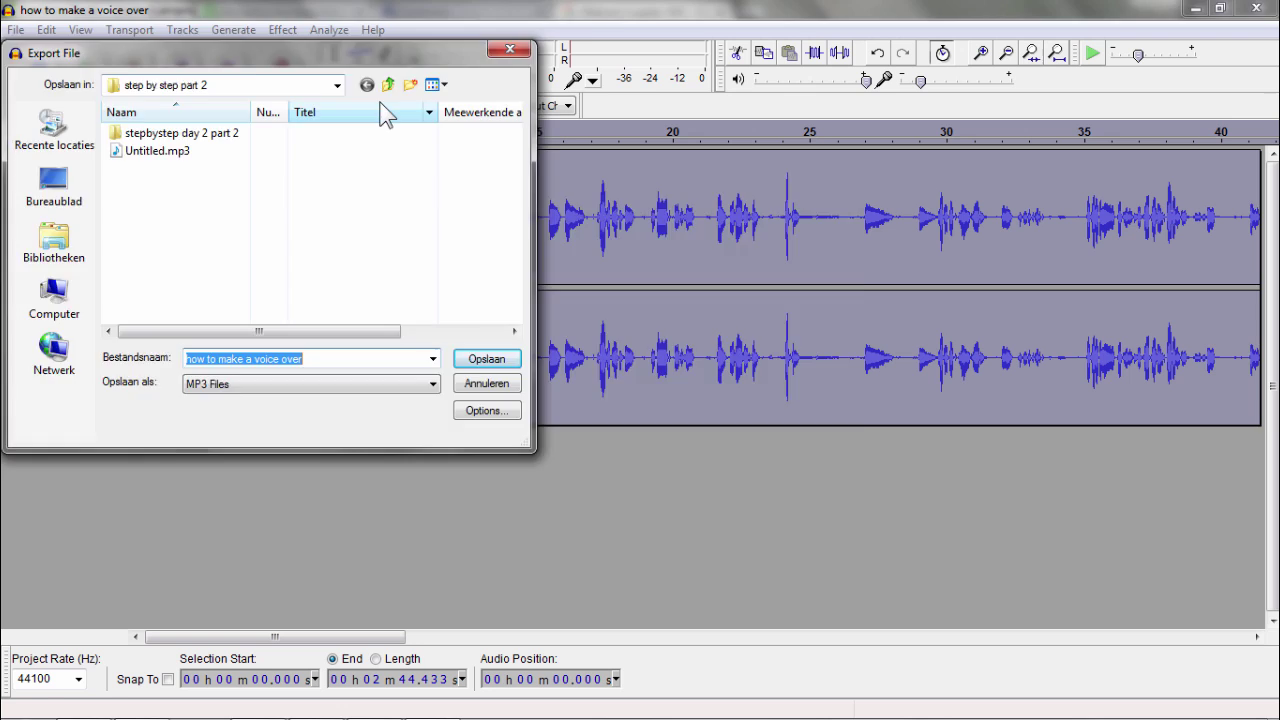
key(Return)
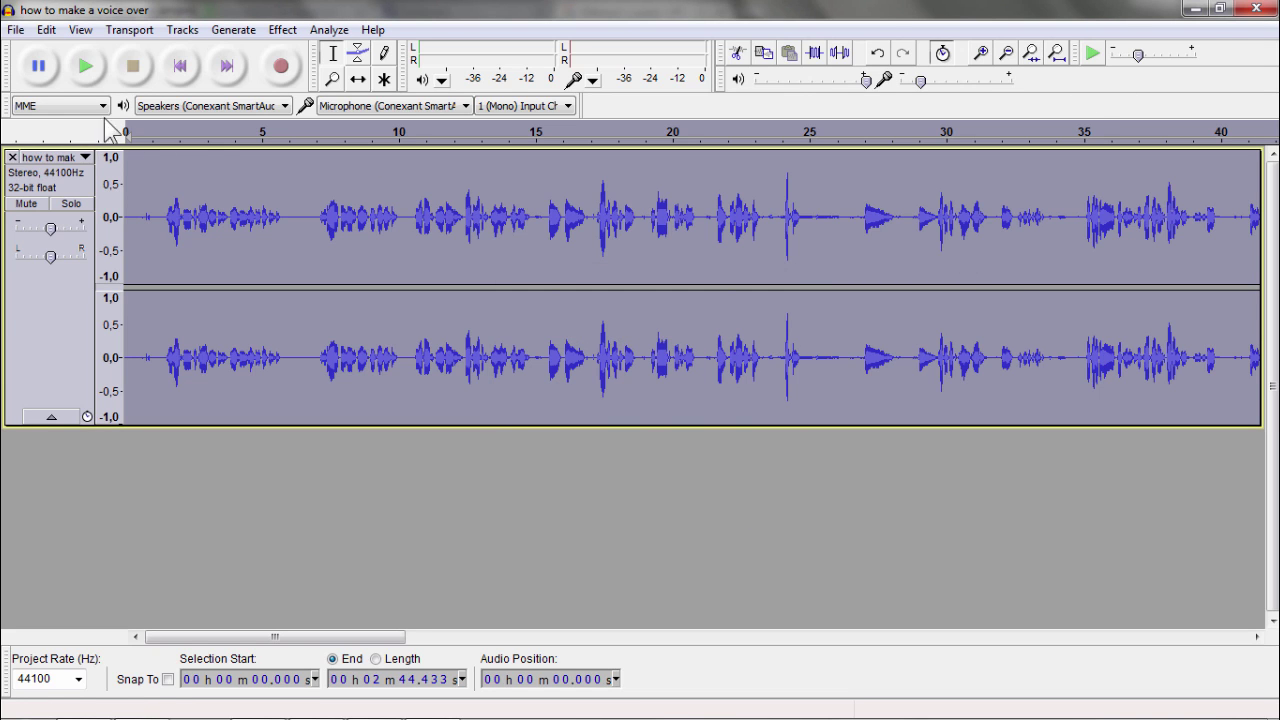
click(86, 67)
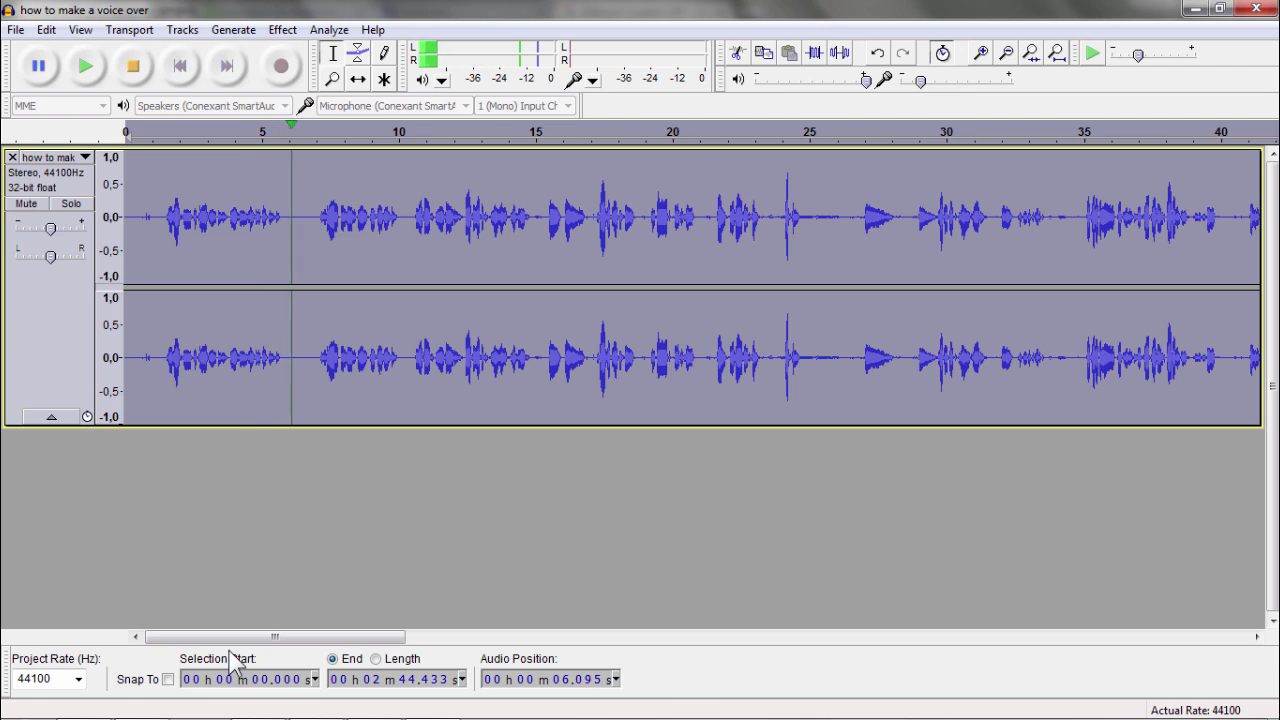
Stop playback and quit Audacity without saving the project changes
key(space)
click(1253, 10)
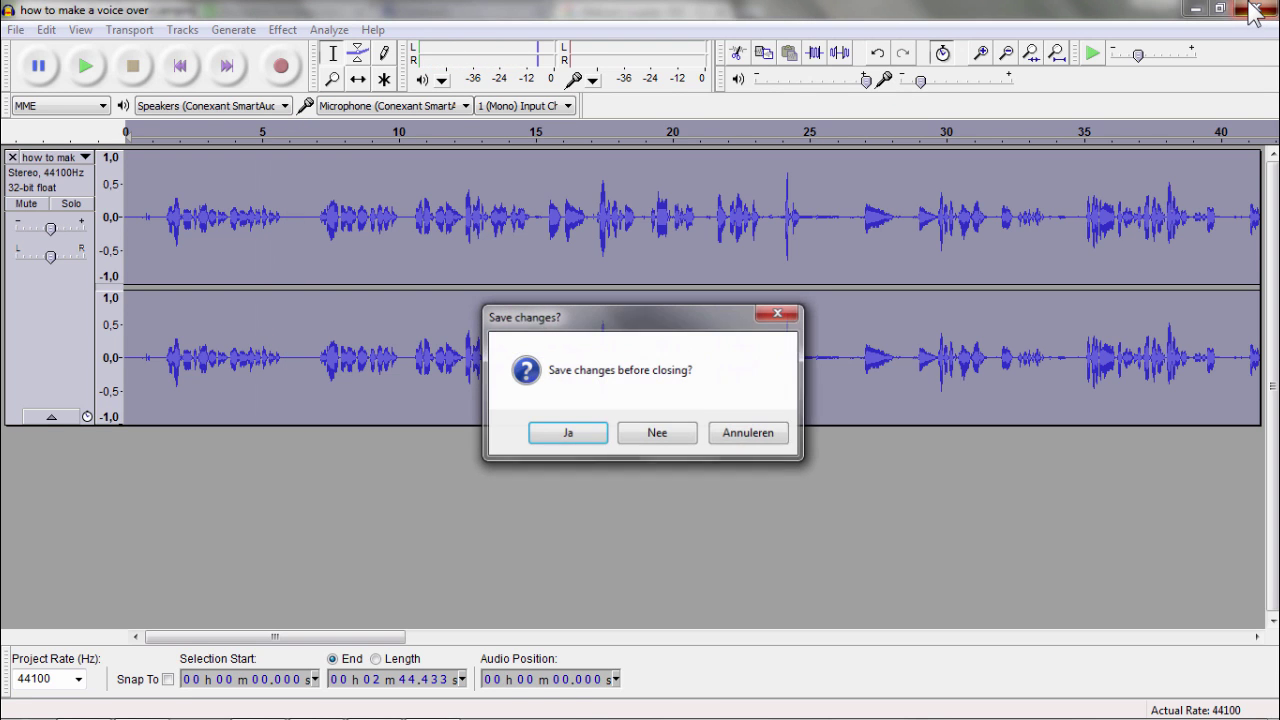
click(650, 436)
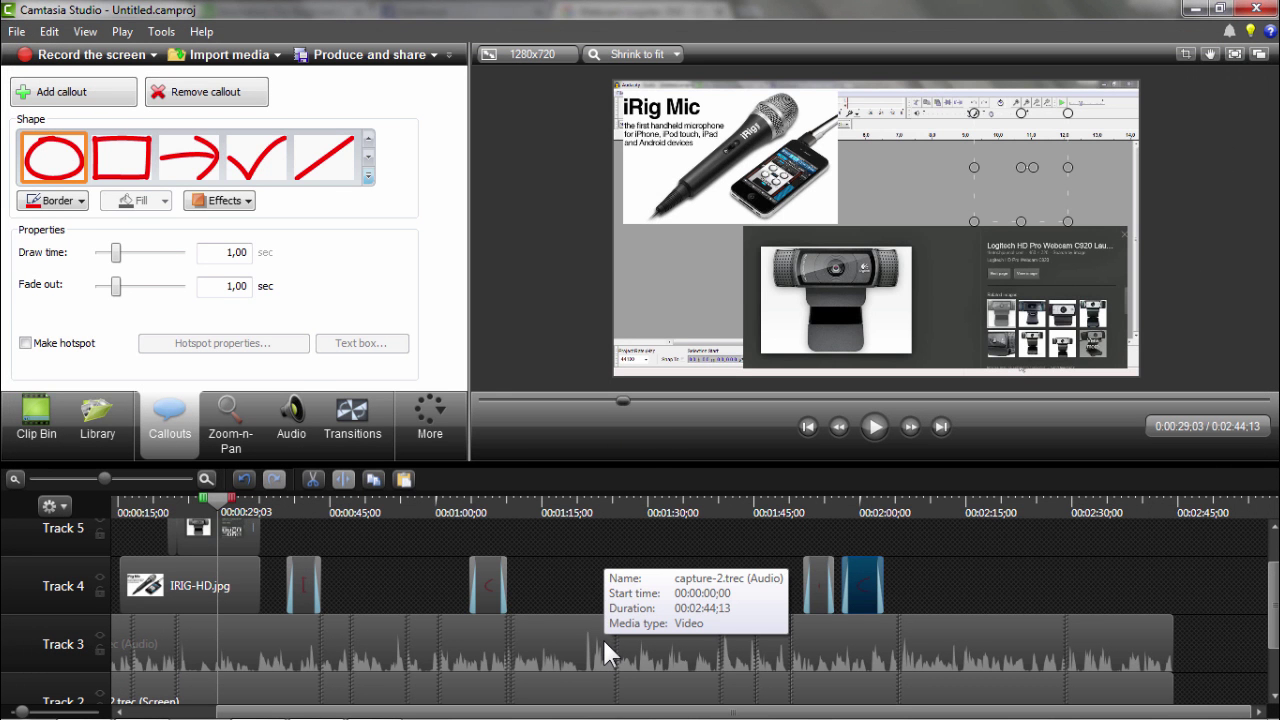
Select all media on Track 3 and delete the old audio clip
right_click(49, 629)
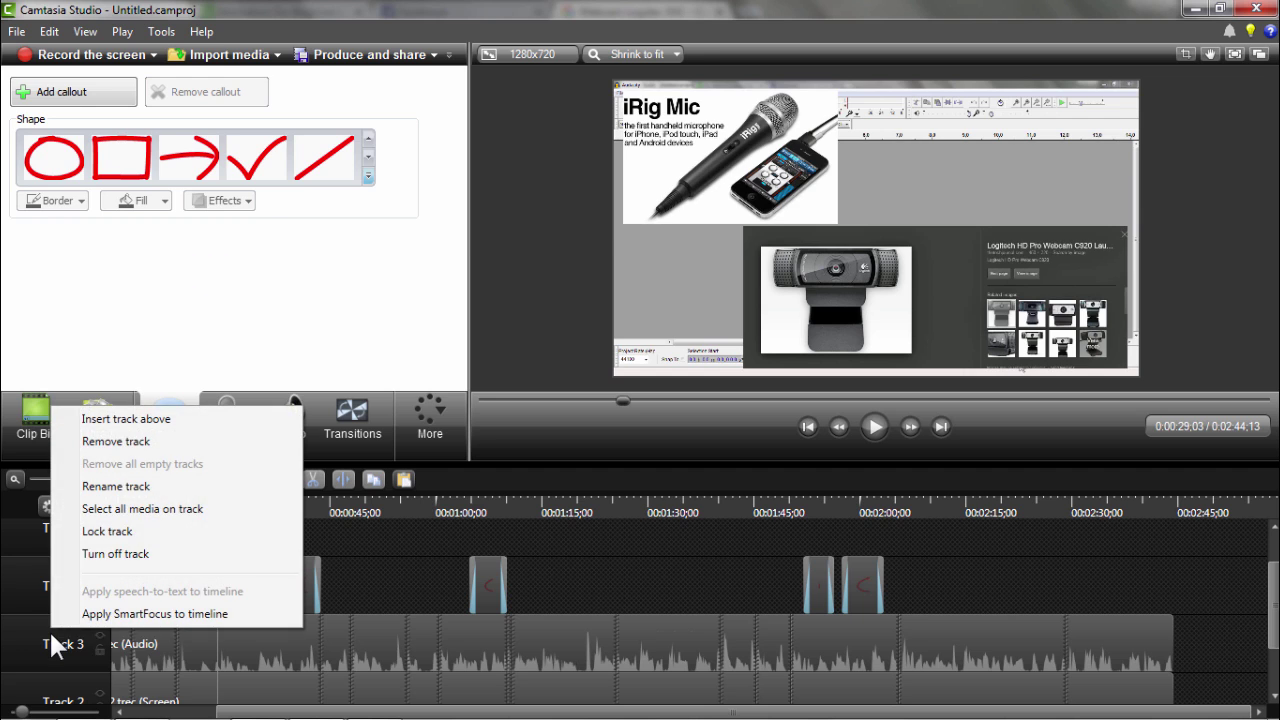
click(105, 506)
key(Delete)
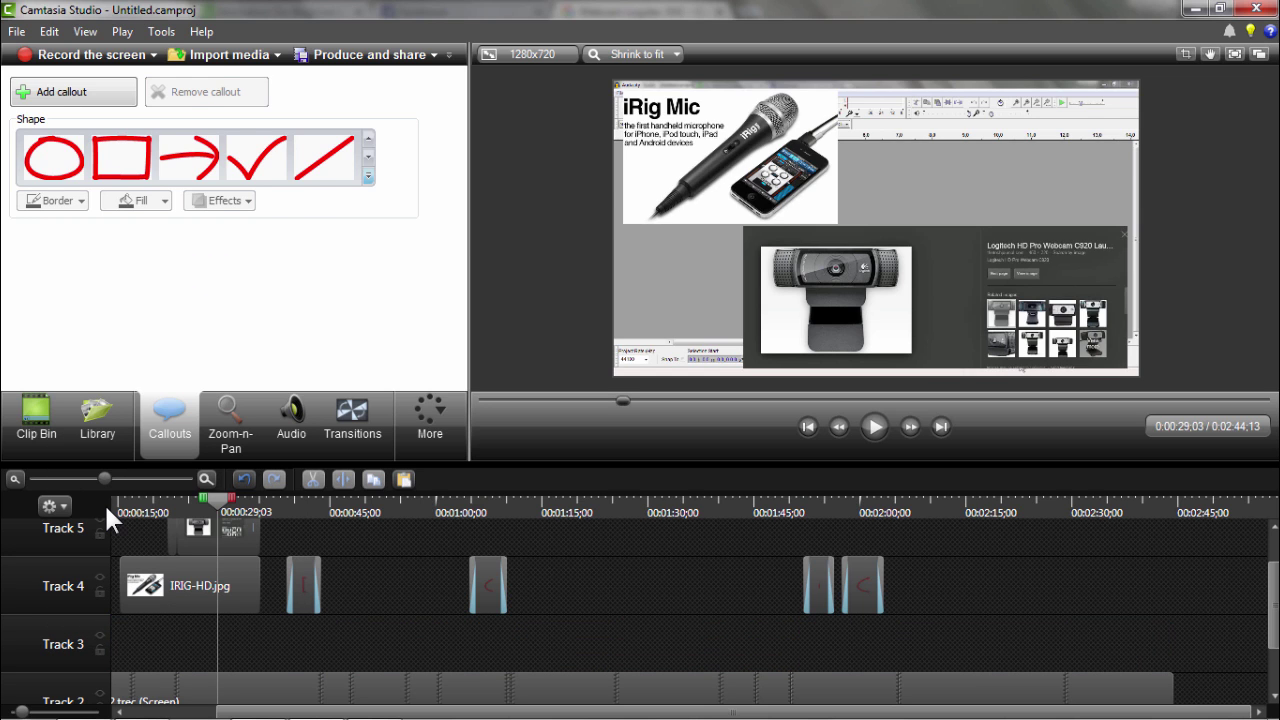
Import 'how to make a voice over.mp3' into the clip bin
click(209, 55)
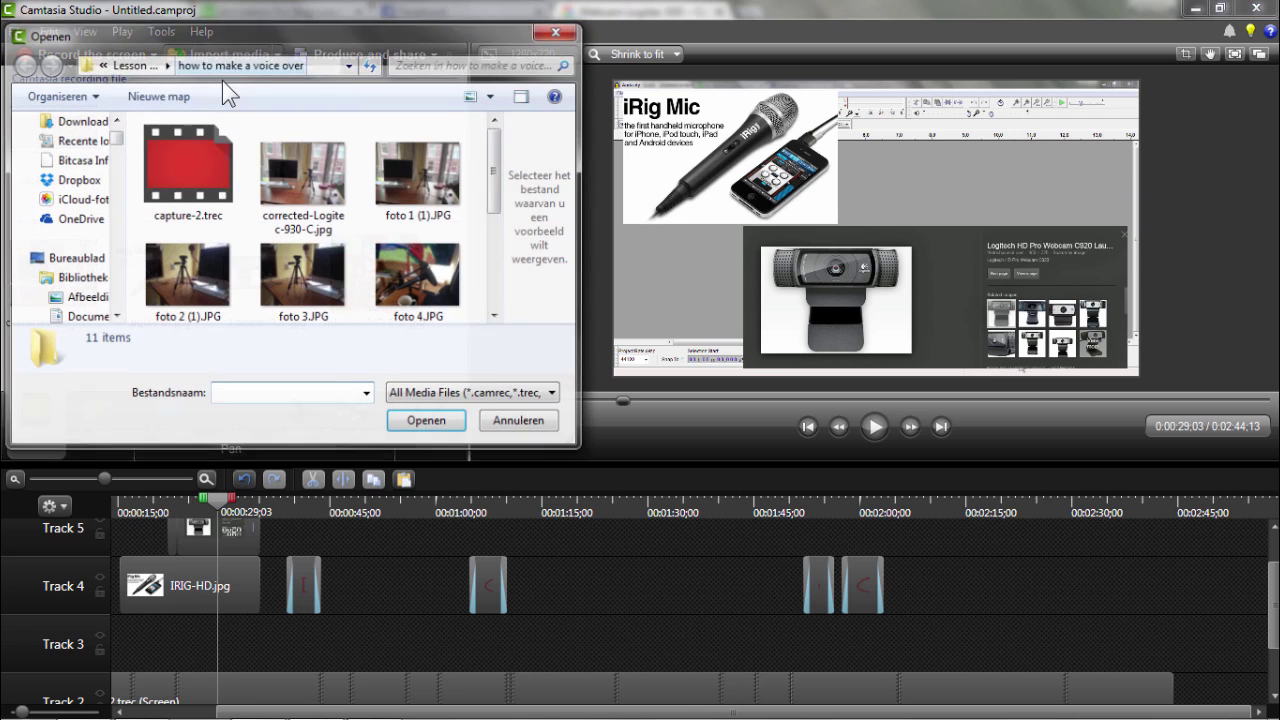
drag(496, 185, 496, 262)
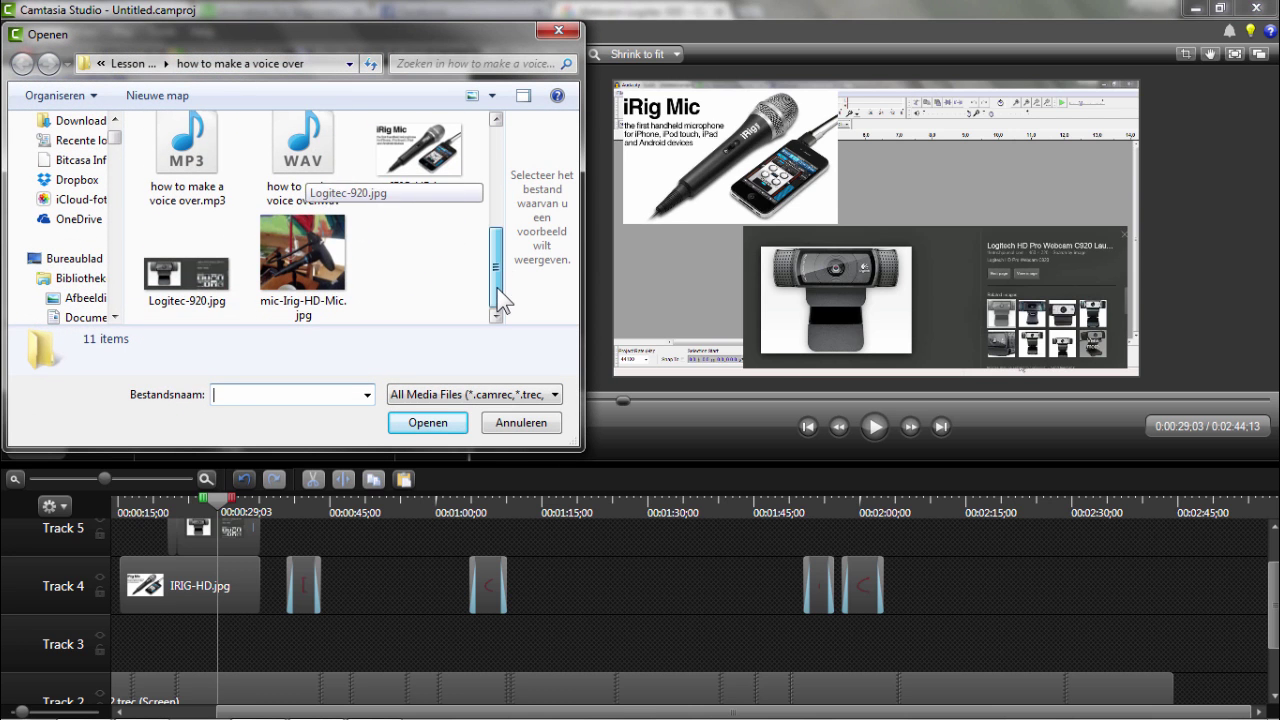
click(188, 160)
click(418, 420)
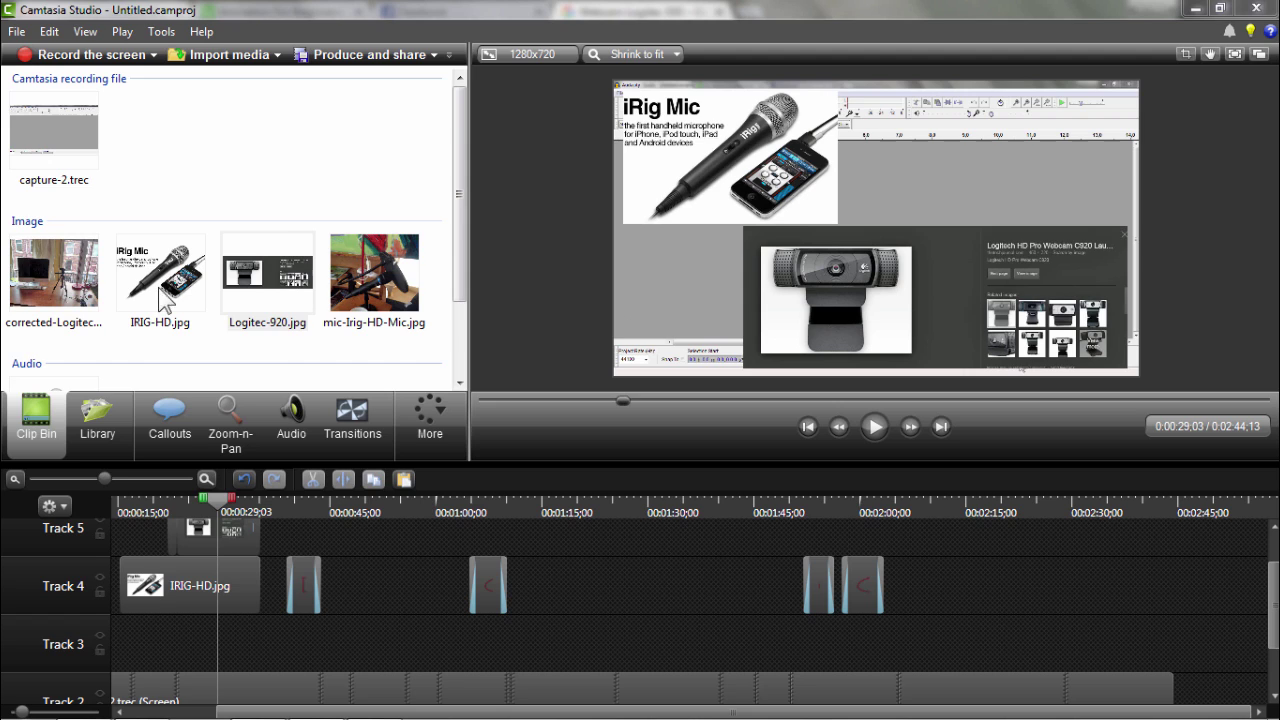
Drop the cleaned 'how to make a voice over.mp3' onto Track 3 at 0:00, giving a 2:44 project
scroll(463, 233, down, 2)
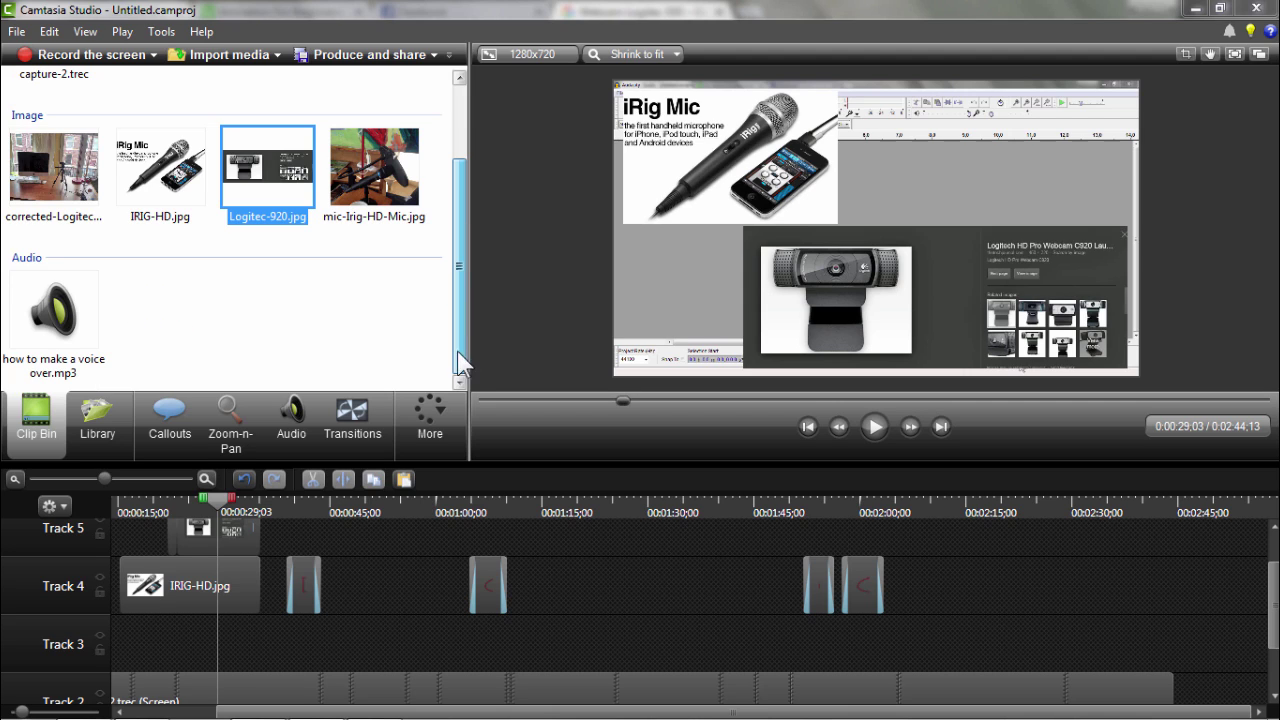
drag(58, 318, 148, 640)
drag(308, 655, 49, 647)
drag(103, 476, 77, 476)
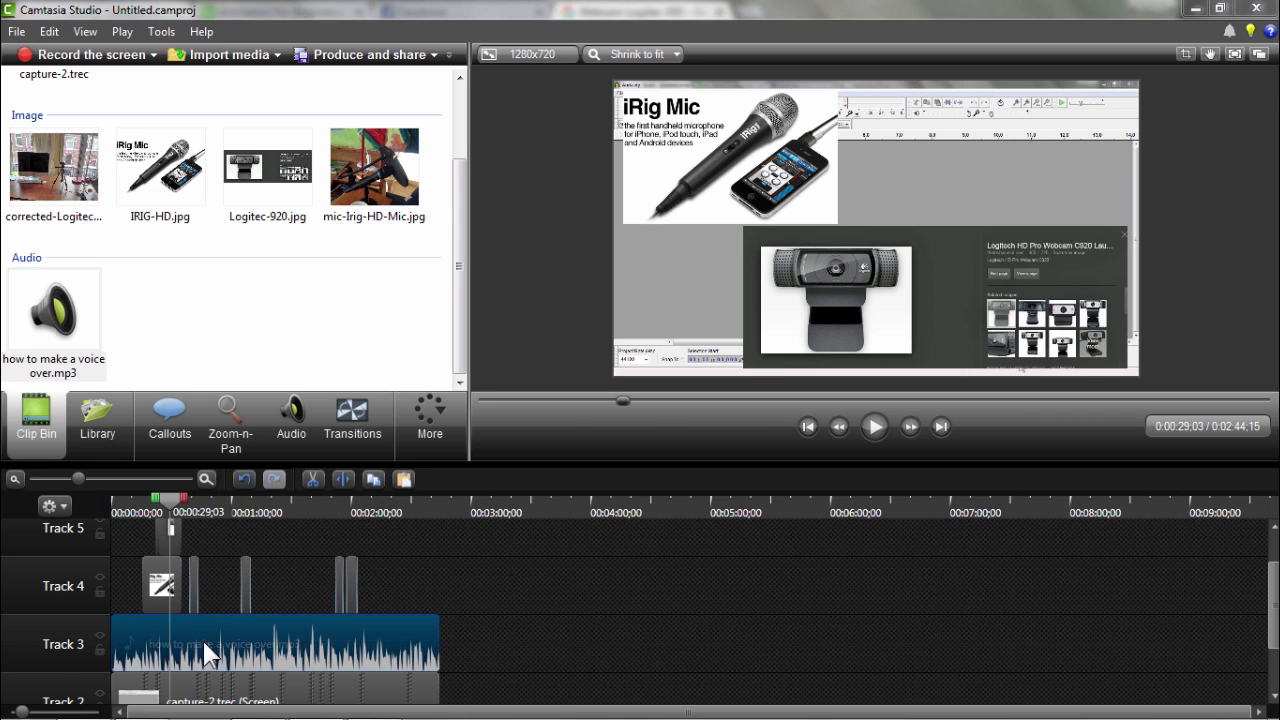